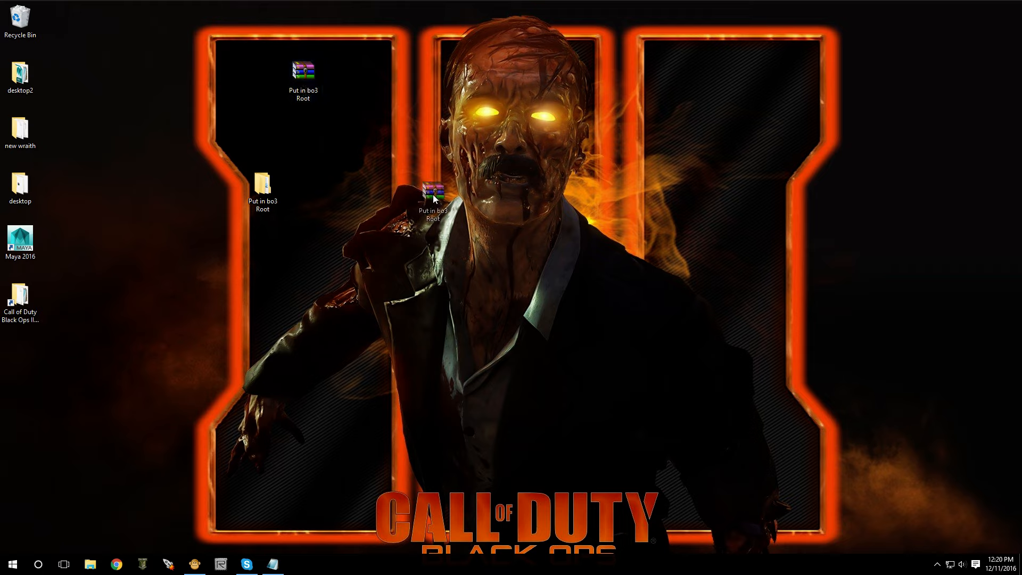
Extract the Put in bo3 Root folder from its archive to the desktop, replacing existing files, and close the archive
drag(322, 138, 322, 139)
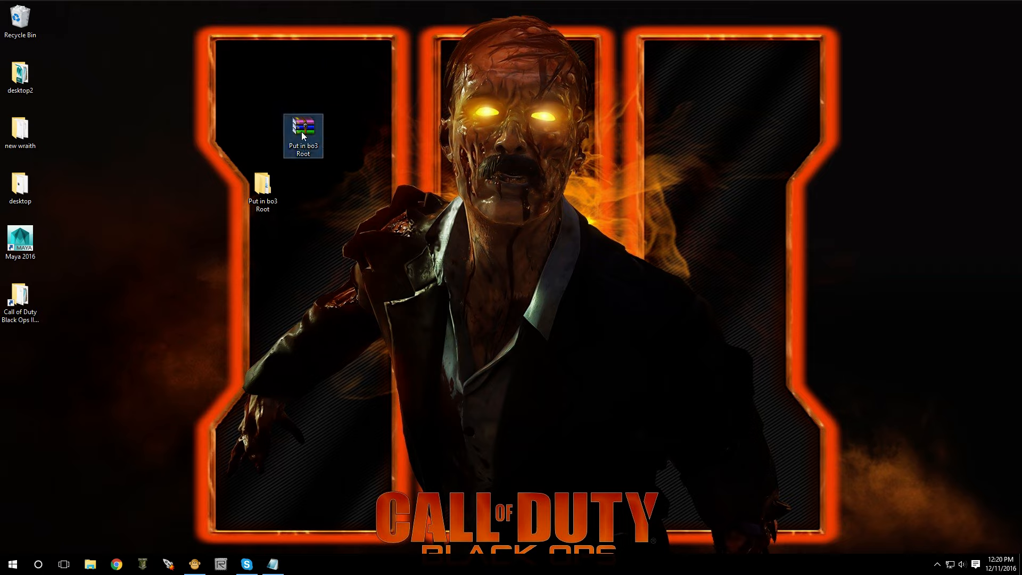
double_click(301, 132)
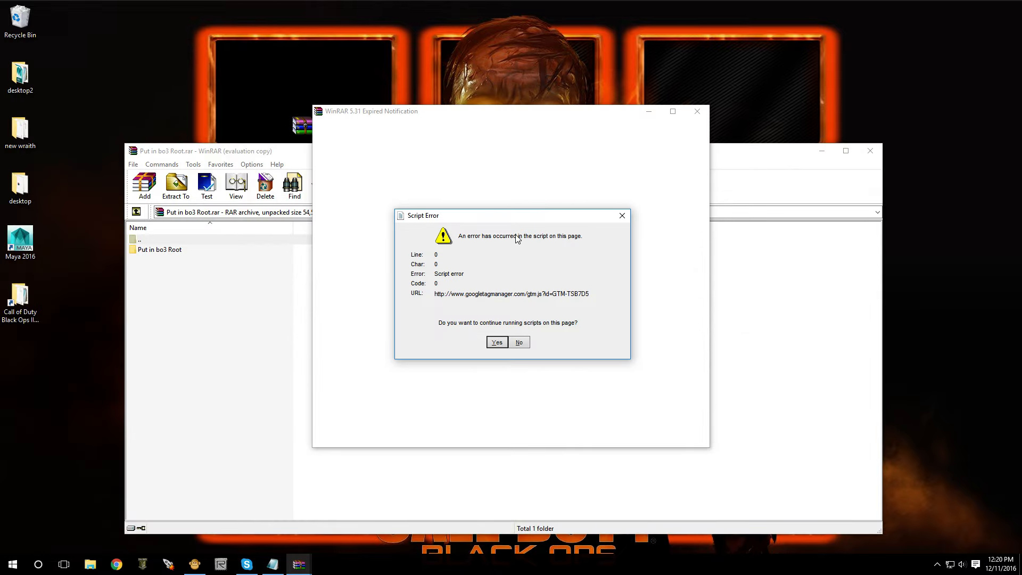
click(622, 215)
click(698, 111)
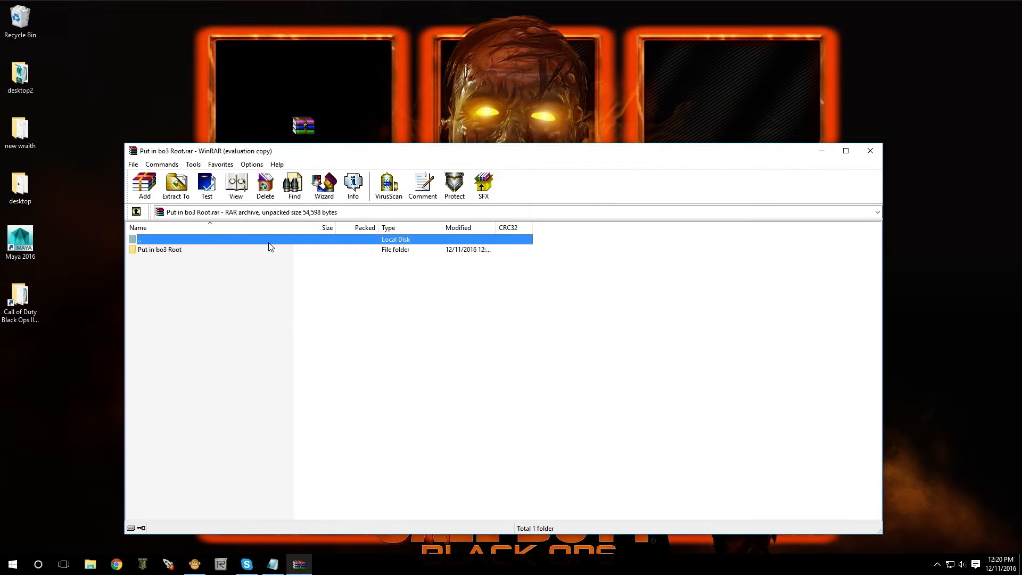
drag(167, 250, 178, 78)
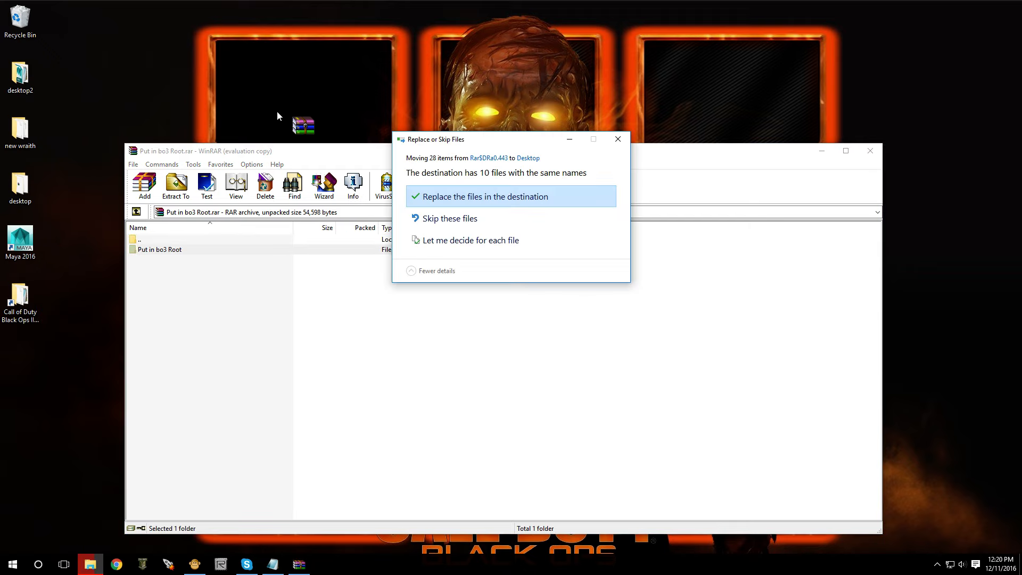
click(535, 207)
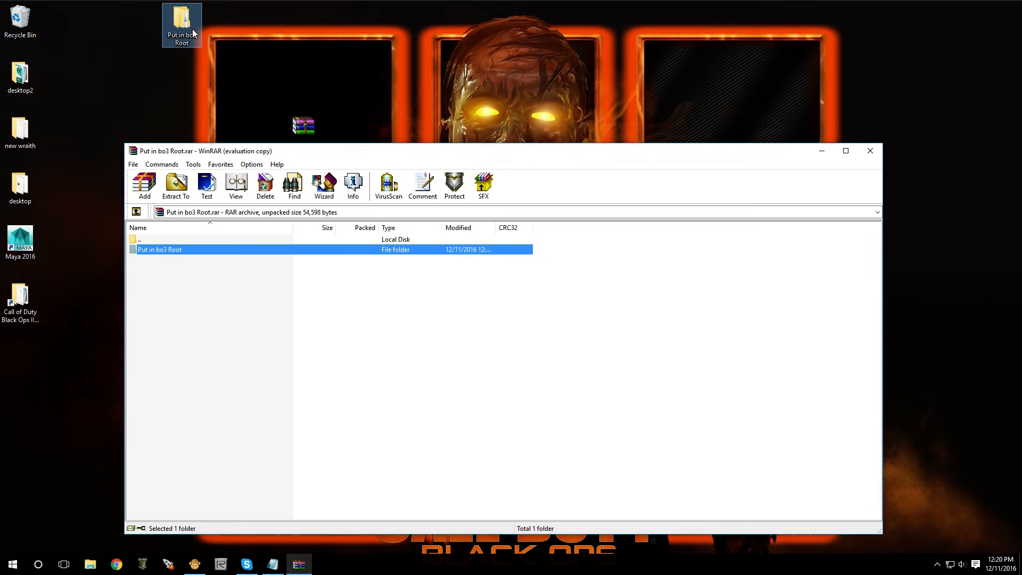
click(870, 151)
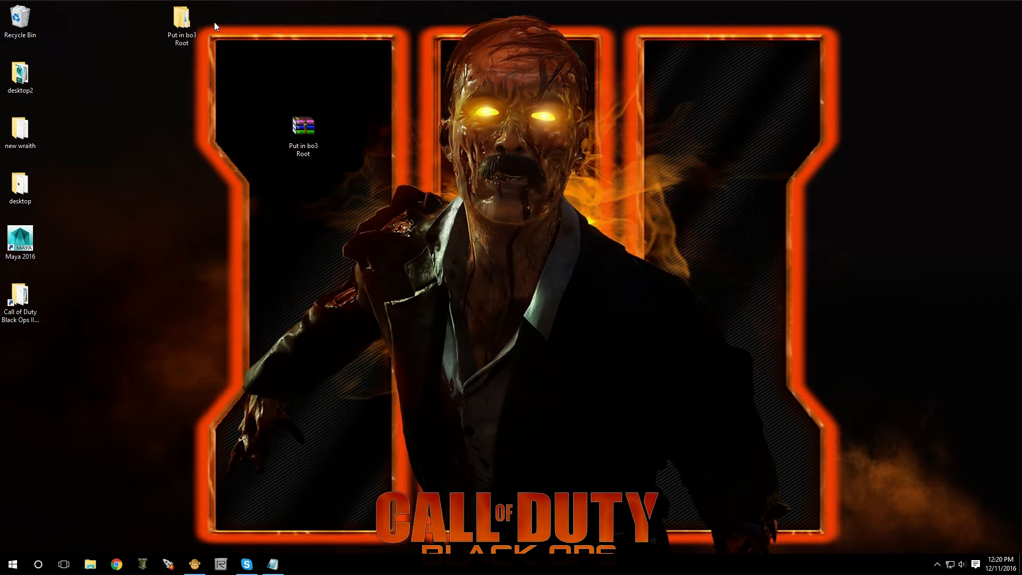
Open the extracted Put in bo3 Root folder and the Call of Duty Black Ops III root folder side by side
double_click(182, 19)
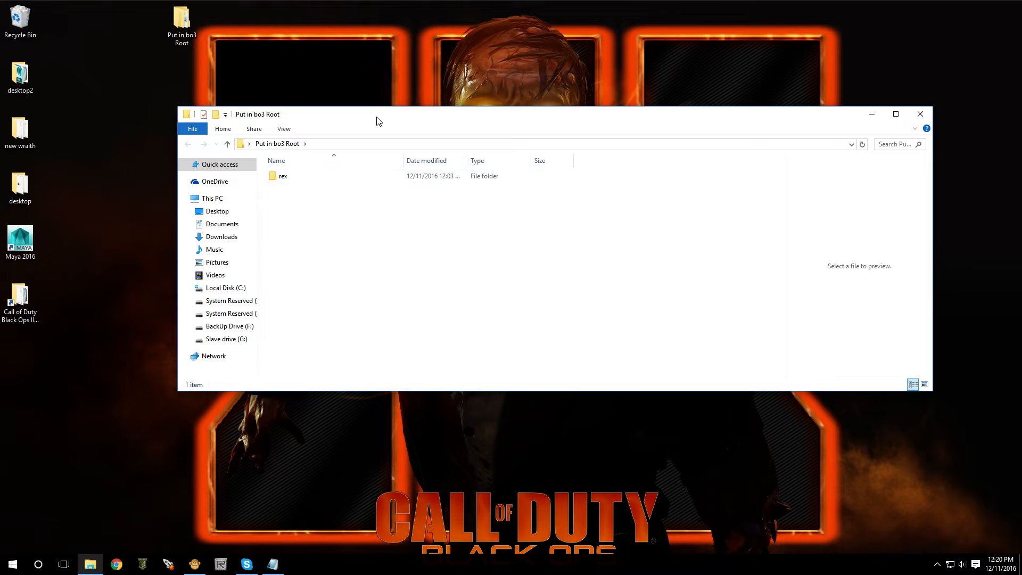
drag(379, 119, 1021, 223)
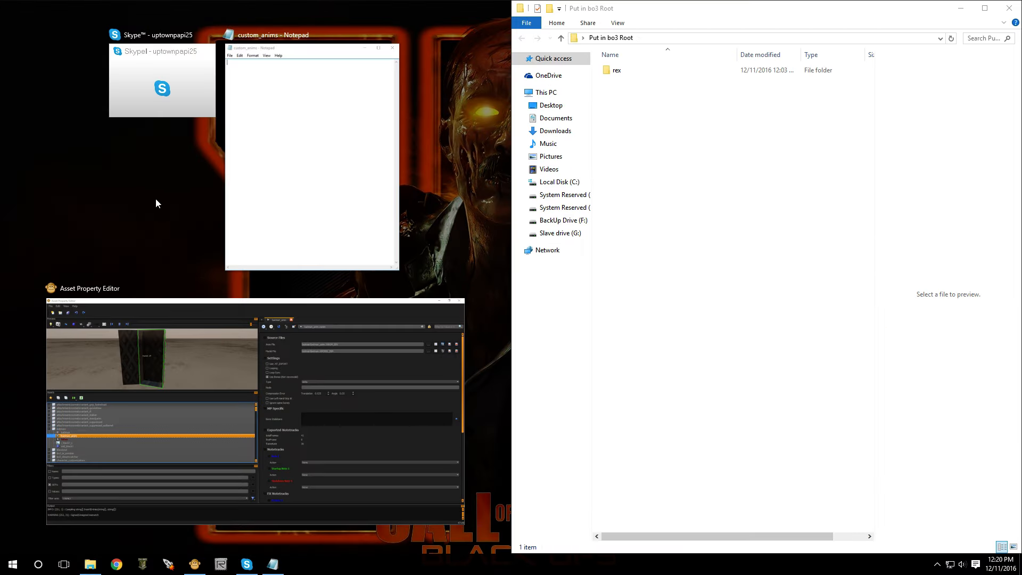
click(155, 203)
double_click(5, 312)
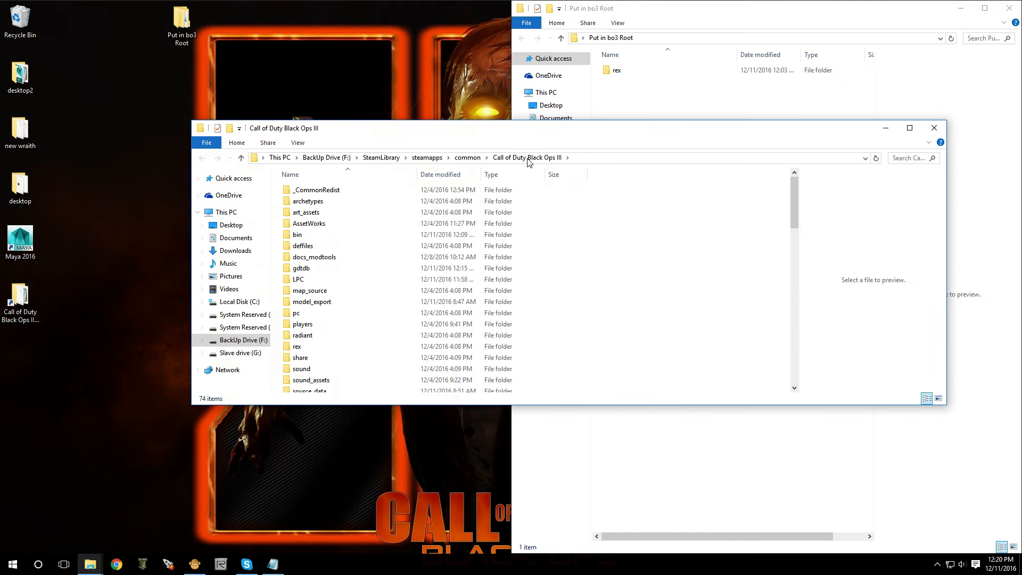
drag(568, 134, 1, 35)
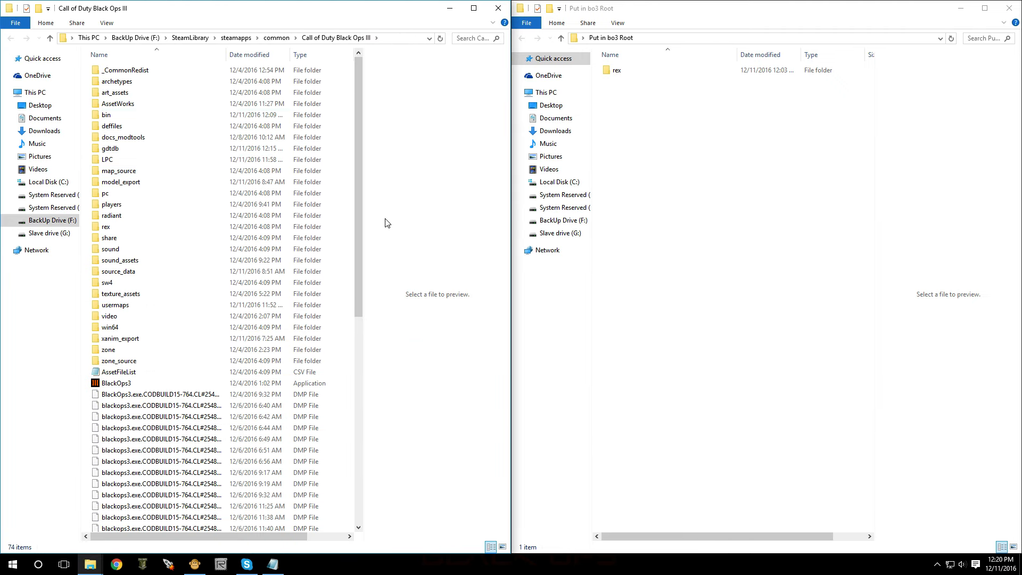
Copy the rex folder into the Call of Duty Black Ops III root folder and close both folder windows
drag(622, 75, 331, 448)
click(452, 195)
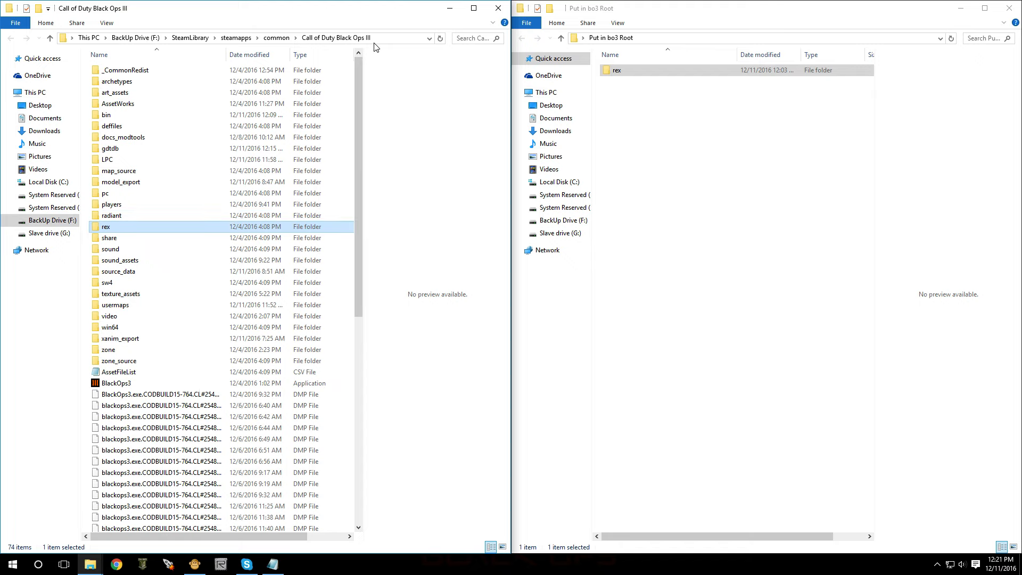
click(499, 8)
click(1009, 8)
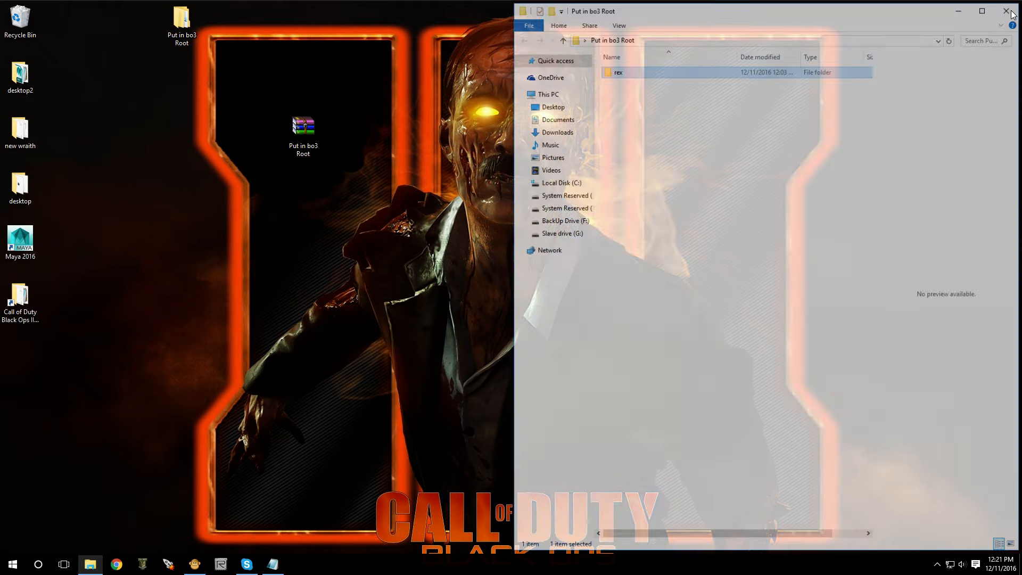
Switch to Black Ops III Mod Tools Launcher and create a map named zm_whatever from the ZM Uptown Custom Anims Mod Level template
click(169, 564)
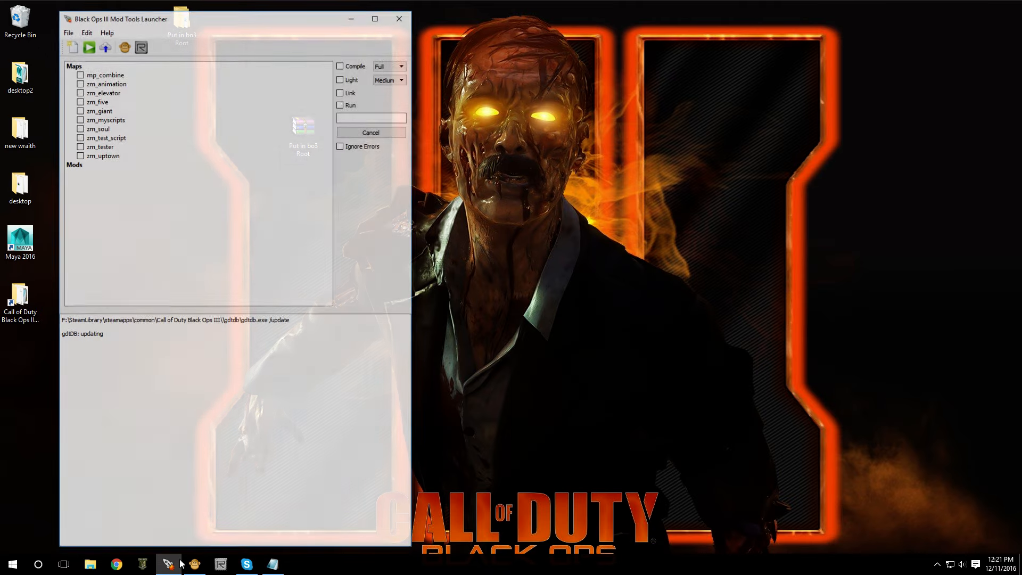
click(68, 30)
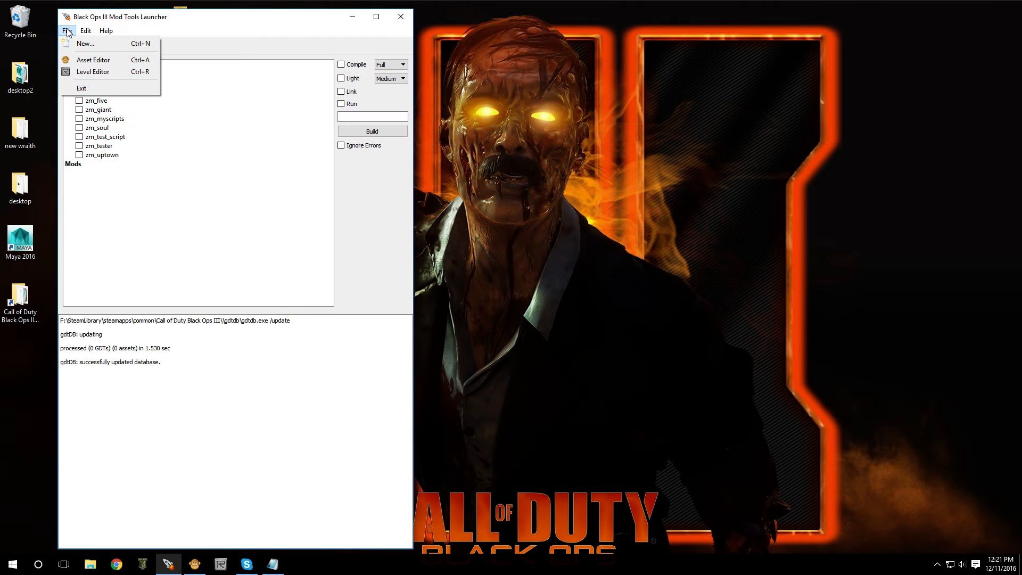
mouse_move(85, 31)
click(82, 43)
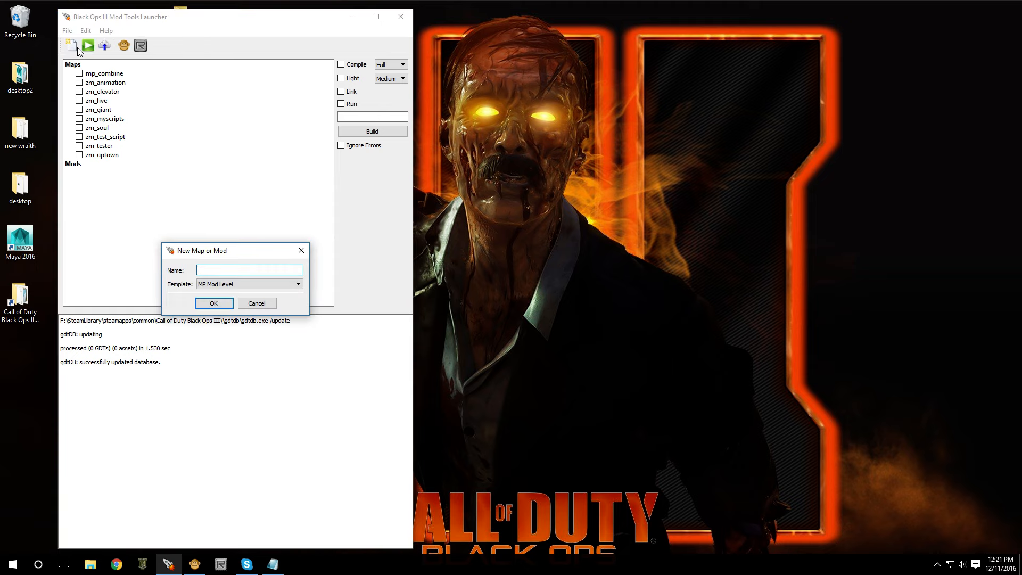
text(zm_whatever)
click(216, 285)
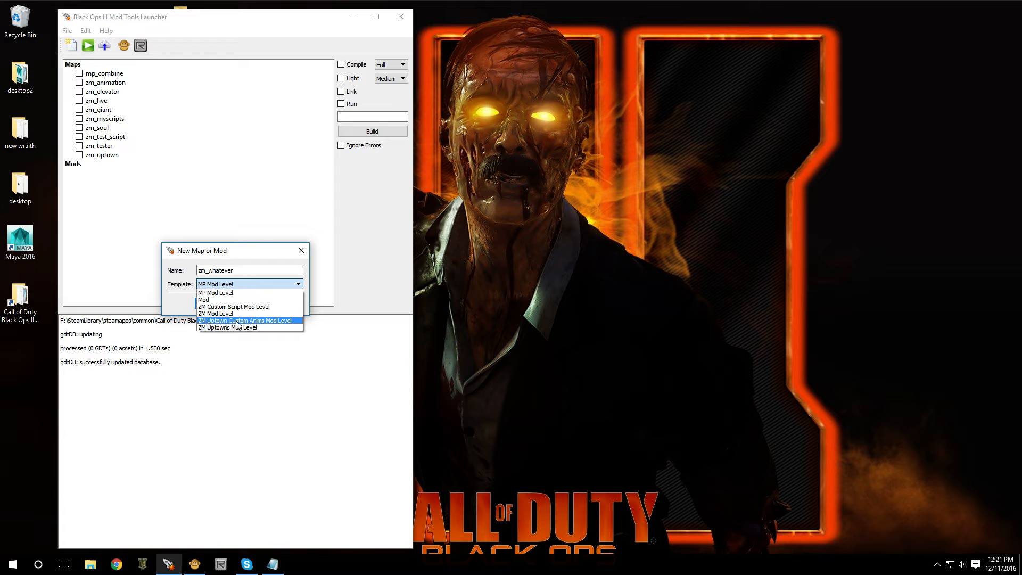
click(272, 321)
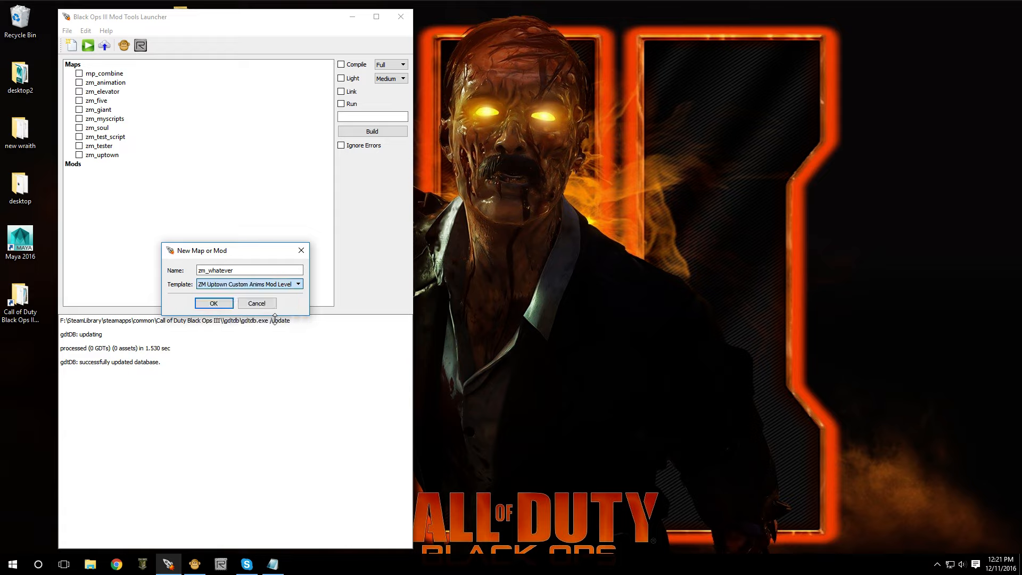
click(215, 304)
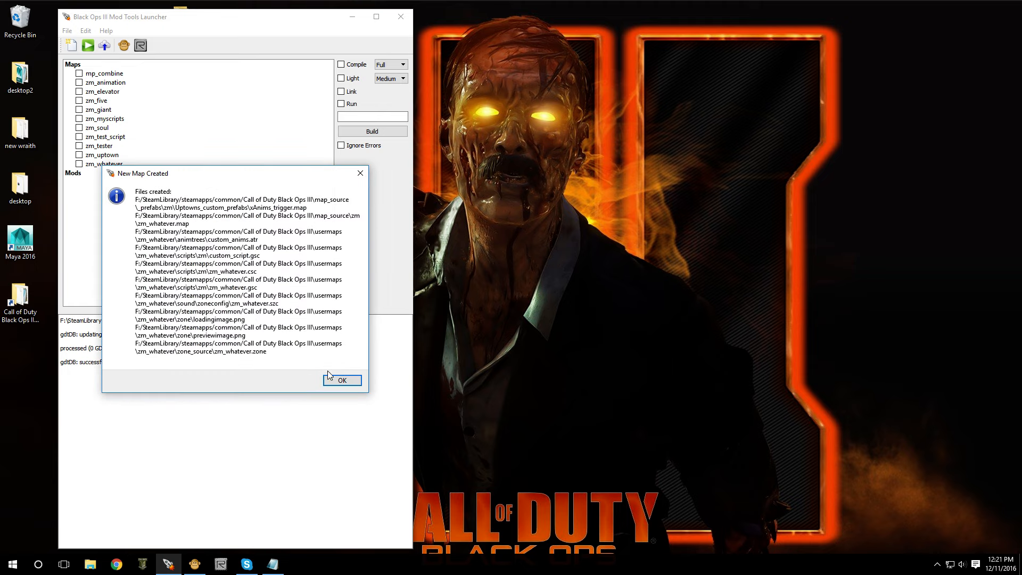
click(342, 381)
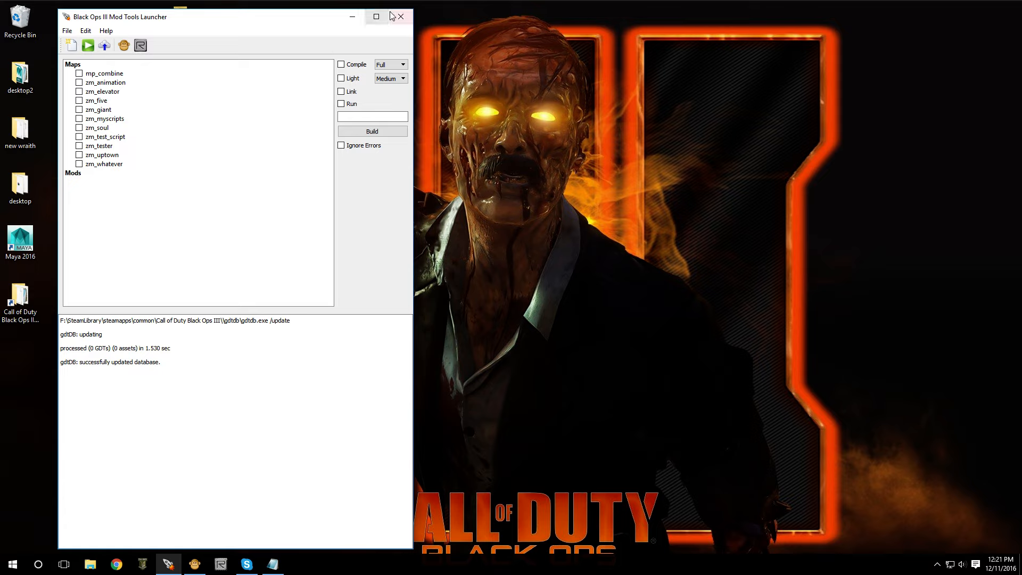
click(79, 83)
right_click(103, 84)
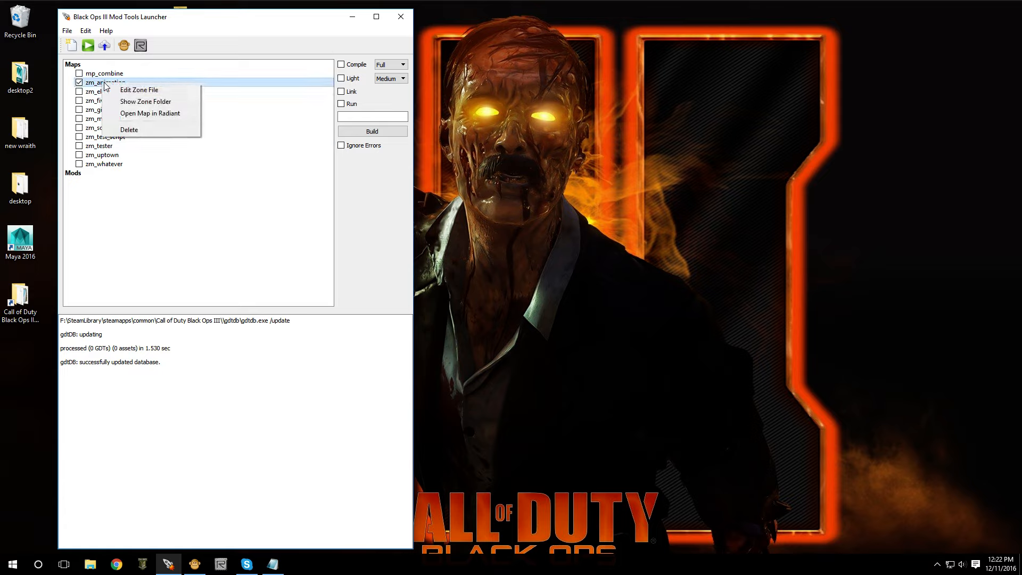
click(177, 67)
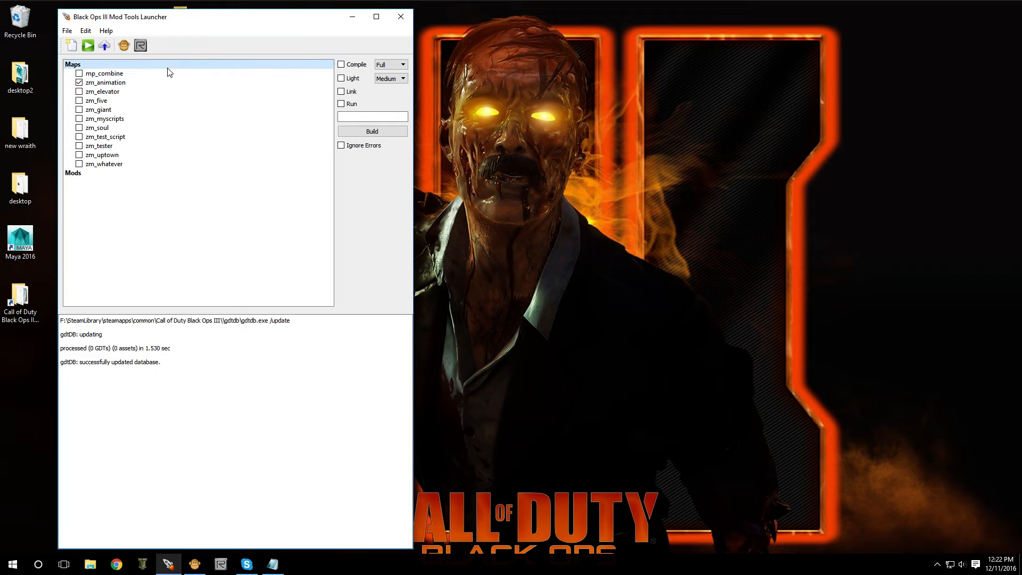
click(79, 83)
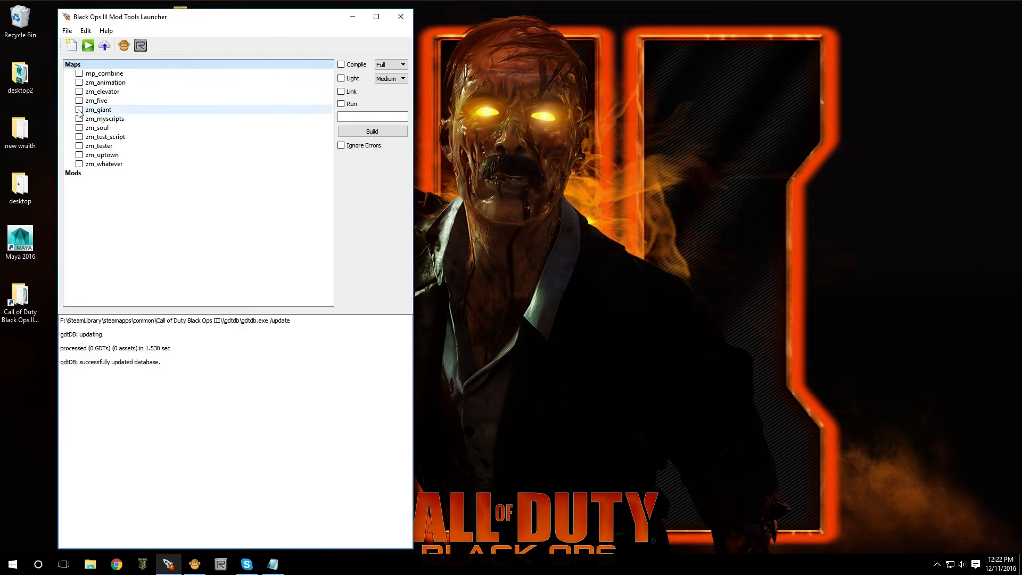
Select the zm_whatever map, show its zone folder and go up to the parent zm_whatever folder
click(79, 165)
right_click(86, 166)
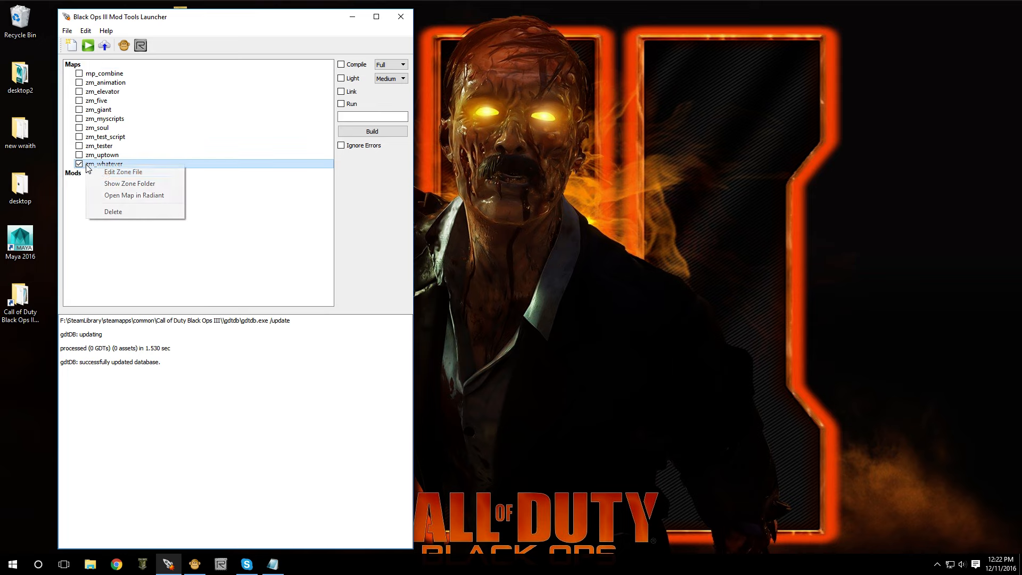
click(116, 186)
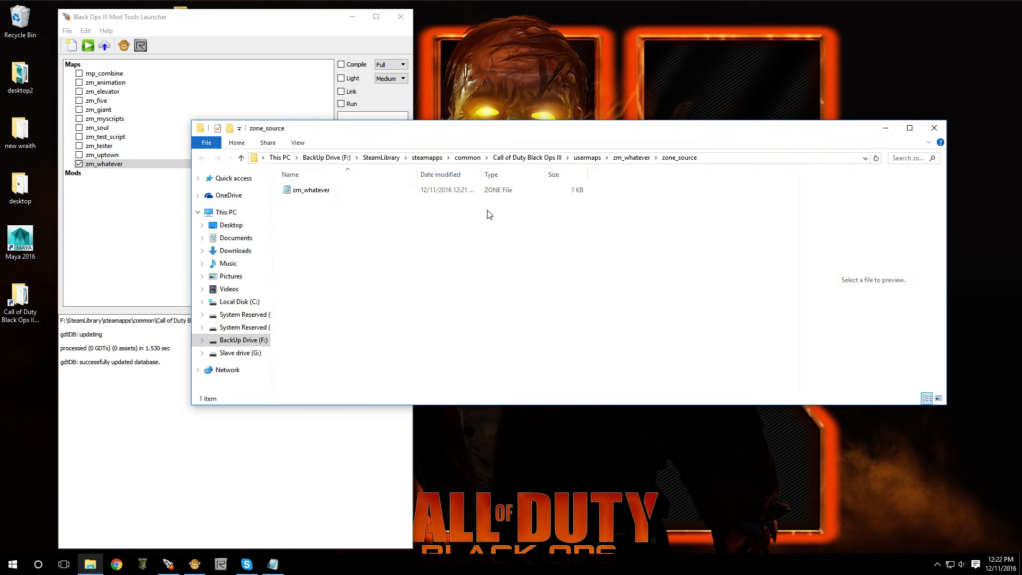
click(632, 158)
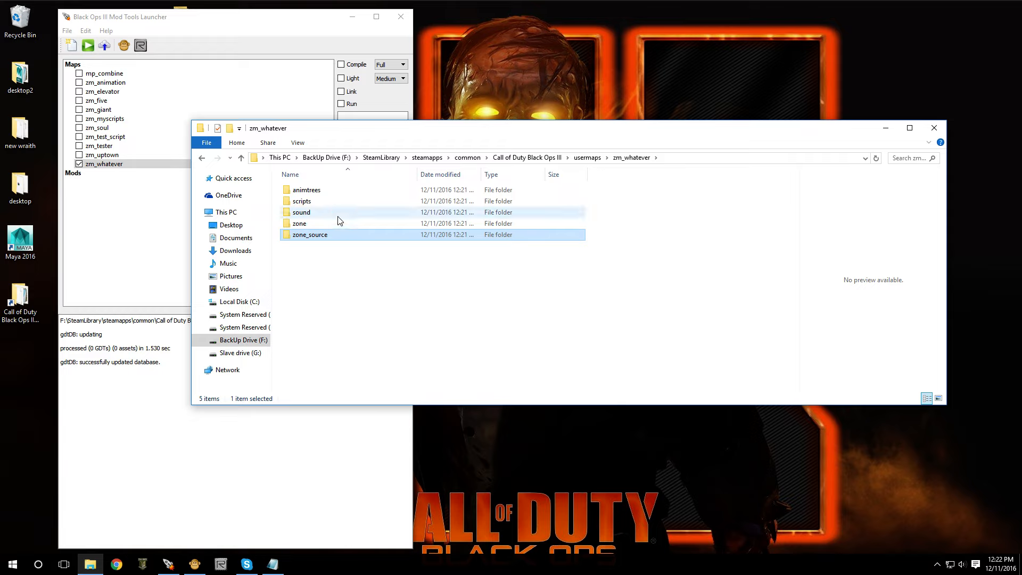
View the custom_anims file in the map's animtrees folder and close it
click(313, 203)
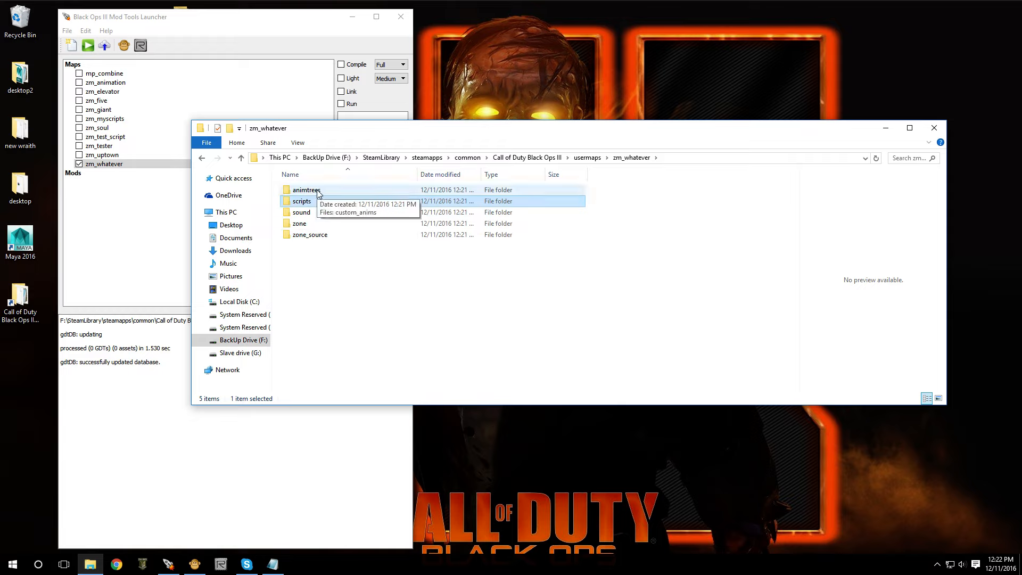
double_click(318, 192)
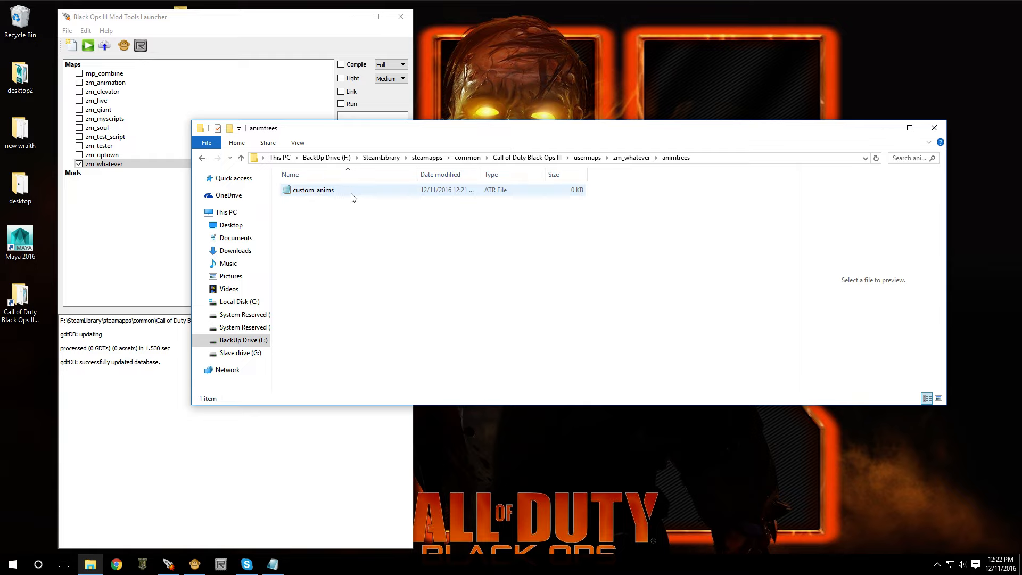
double_click(352, 198)
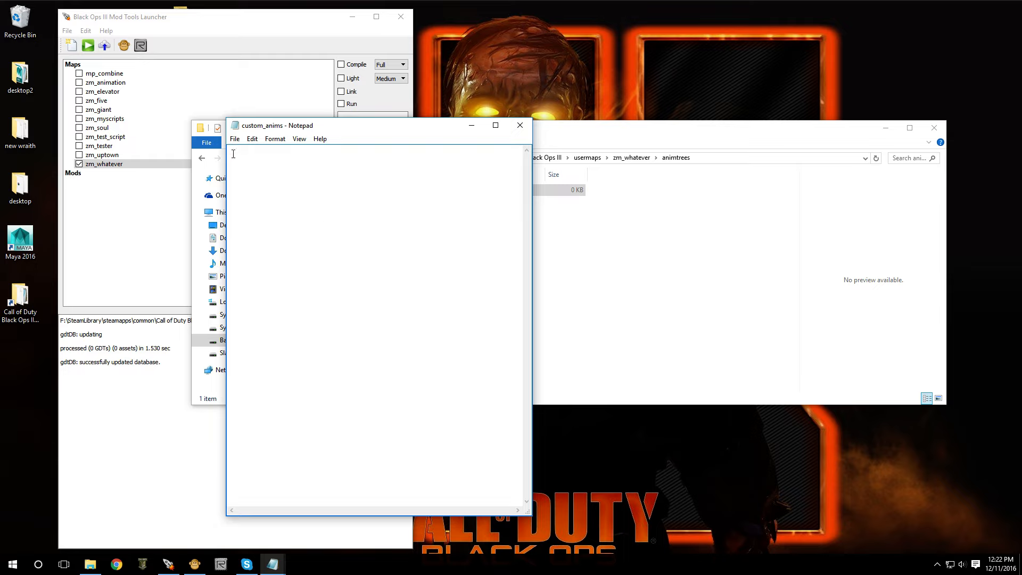
click(527, 131)
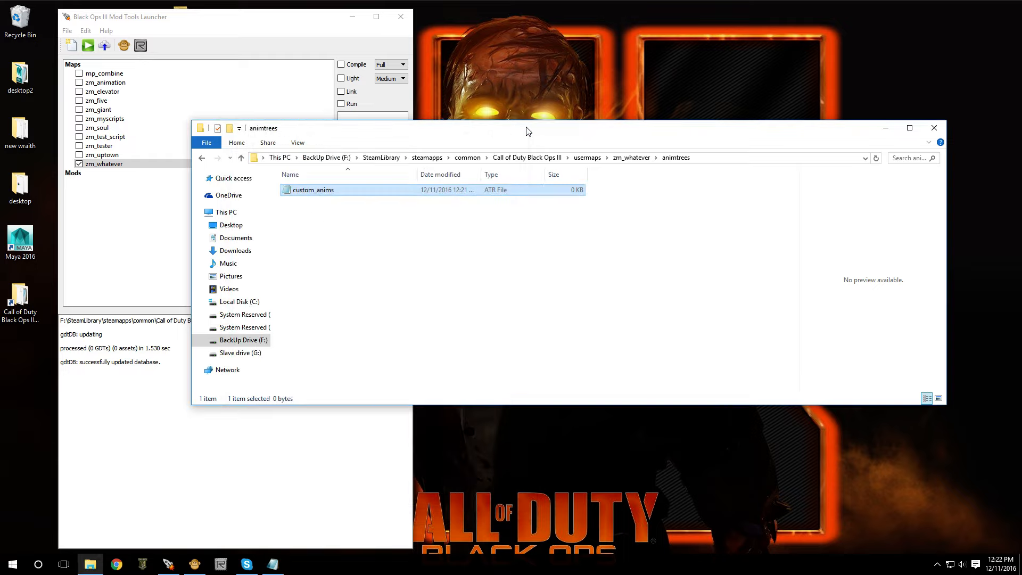
Open custom_script.gsc from the map's scripts\zm folder and read through its code and instructions
click(202, 158)
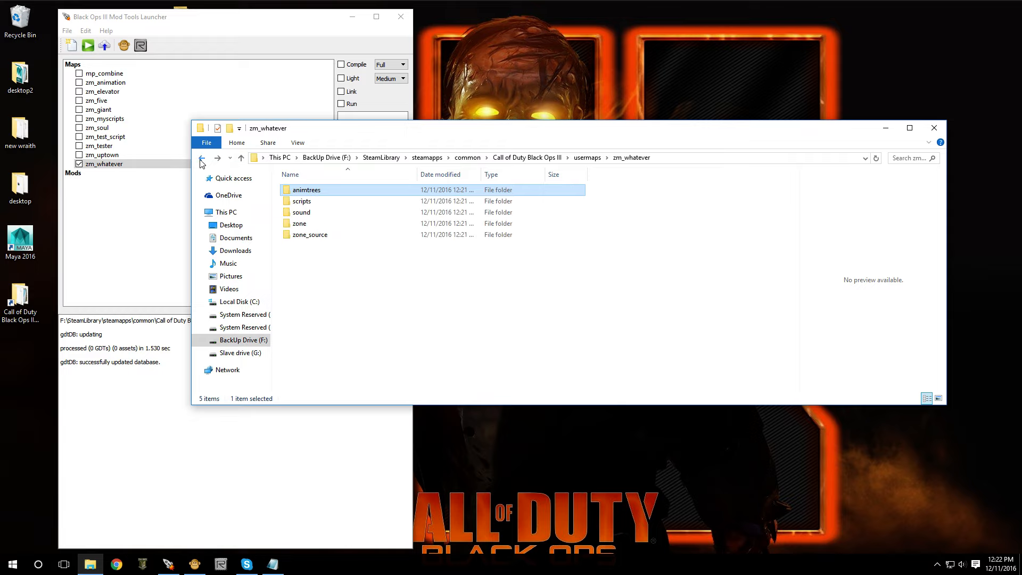
double_click(324, 202)
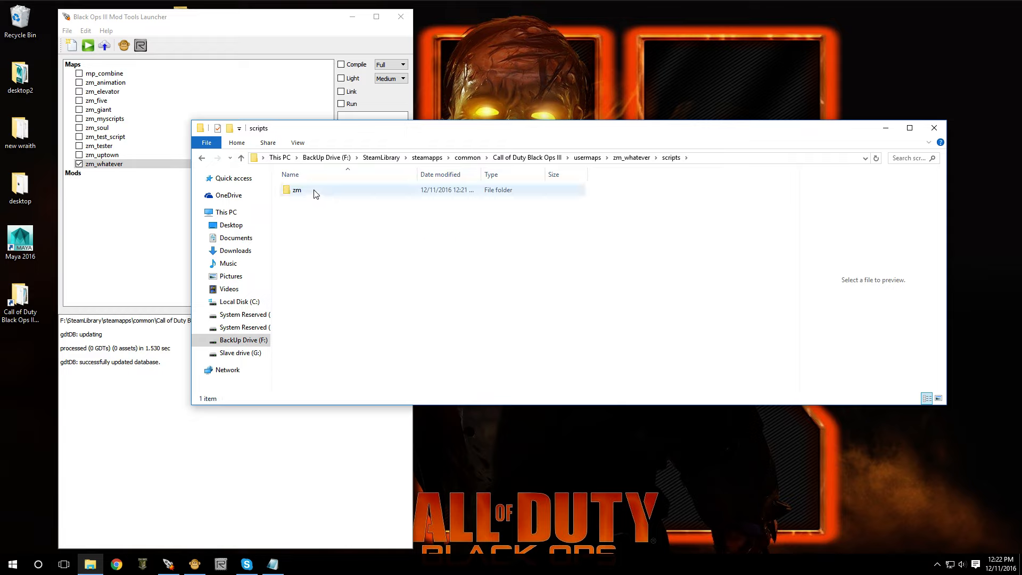
double_click(315, 191)
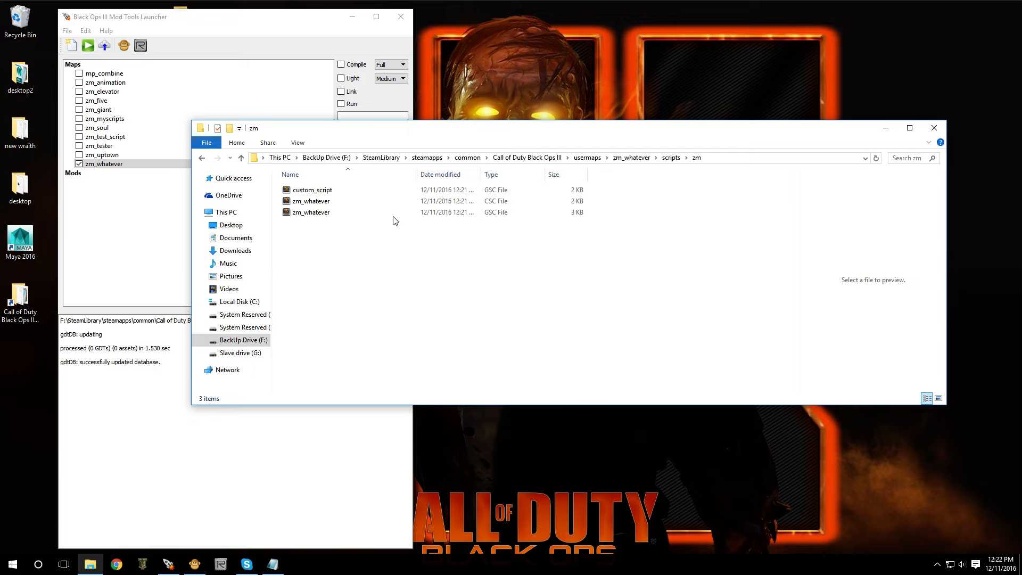
double_click(347, 195)
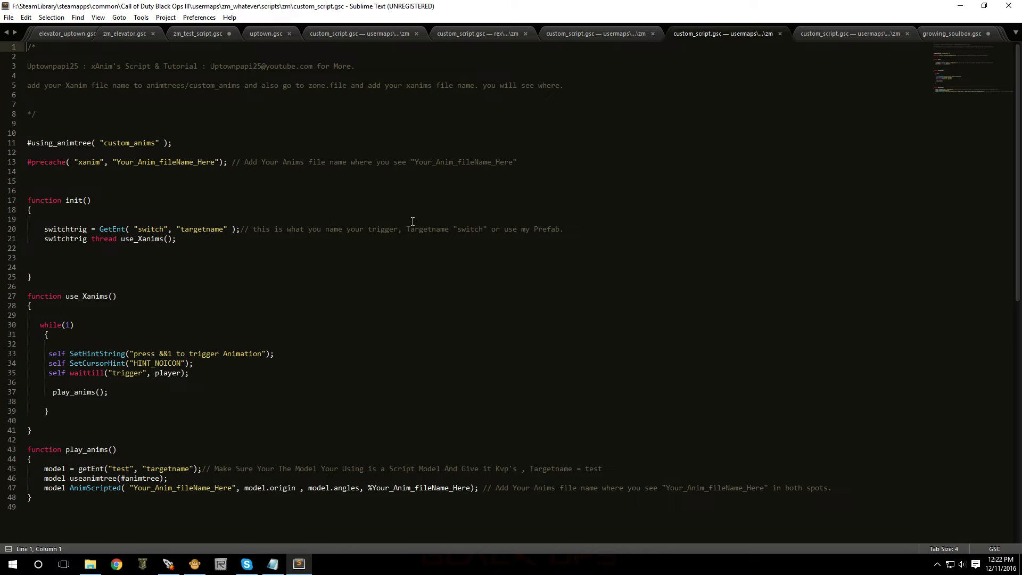
scroll(310, 283, down, 5)
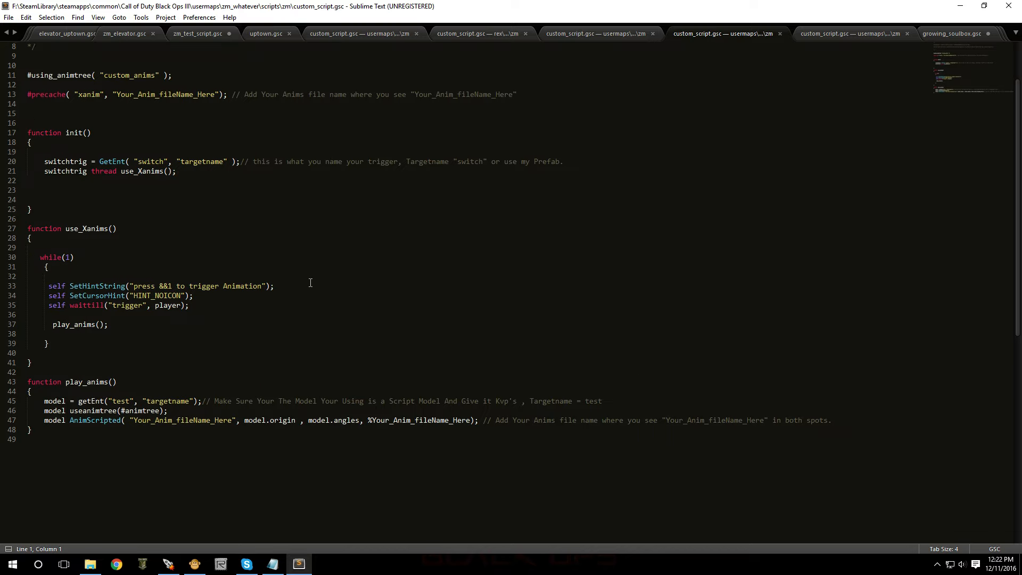
scroll(310, 336, up, 5)
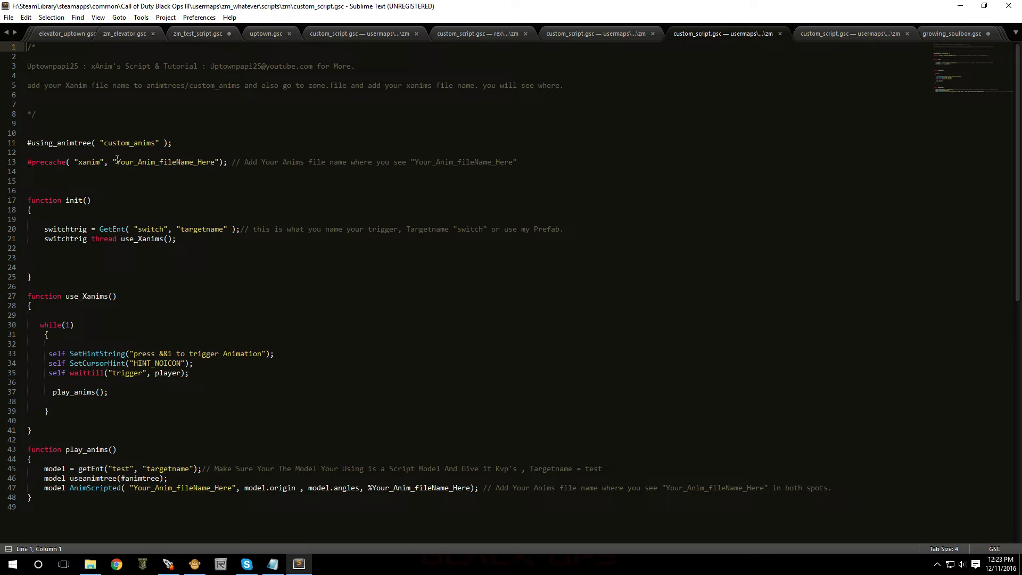
Examine the Your_Anim_fileName_Here placeholders in the precache line and both AnimScripted arguments of custom_script.gsc
drag(115, 161, 218, 165)
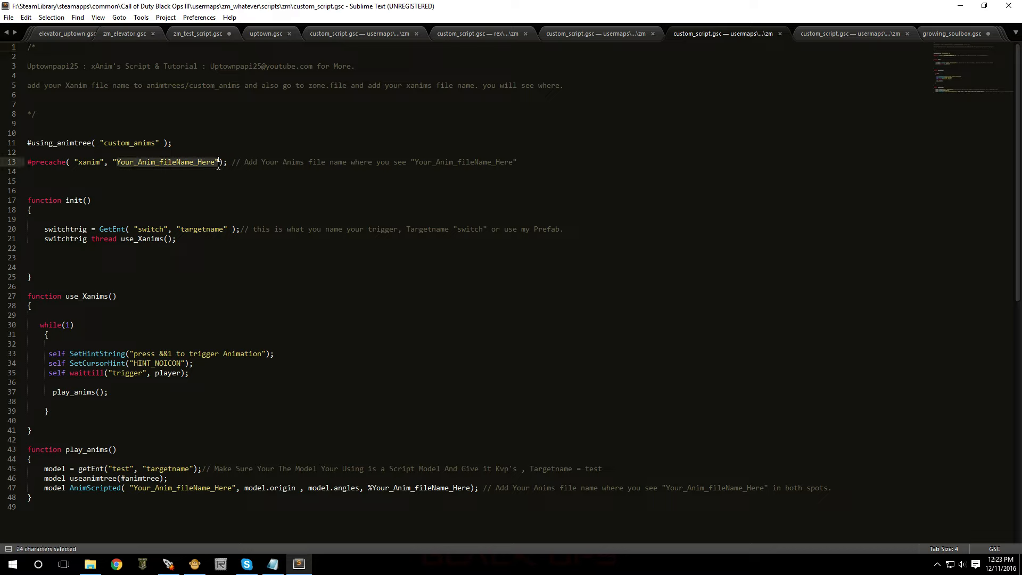
click(212, 165)
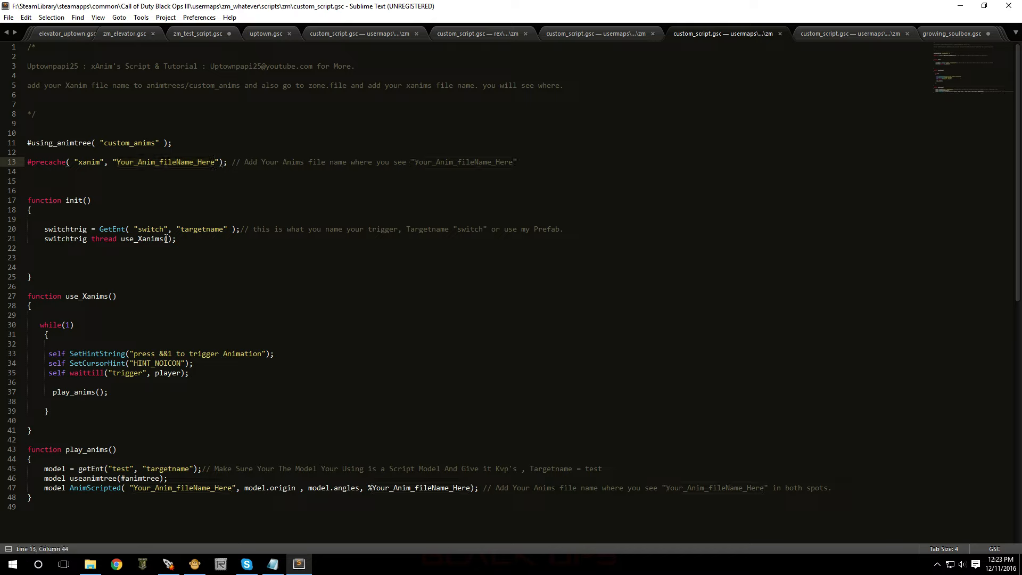
click(128, 200)
scroll(93, 324, down, 4)
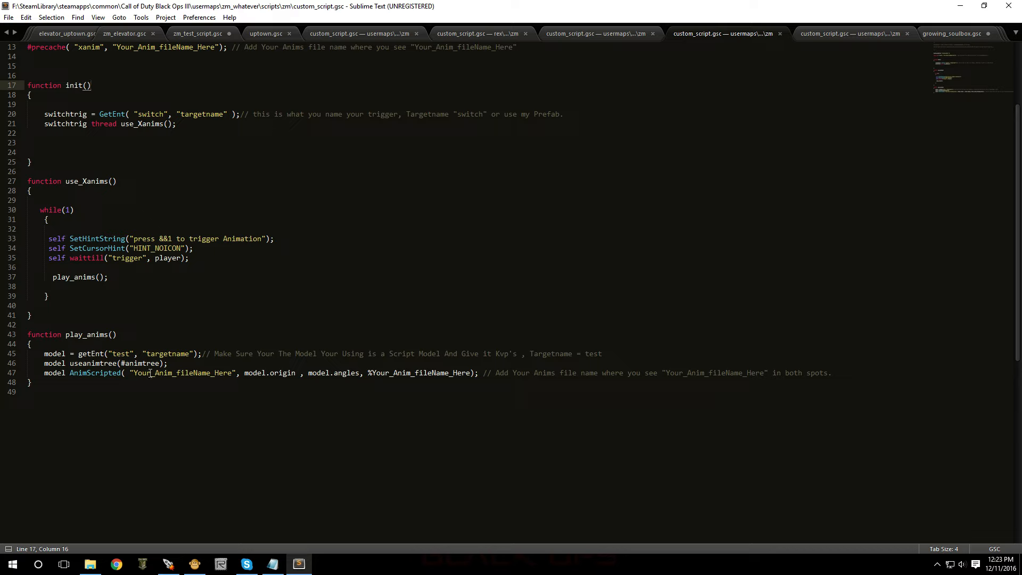
drag(134, 373, 234, 375)
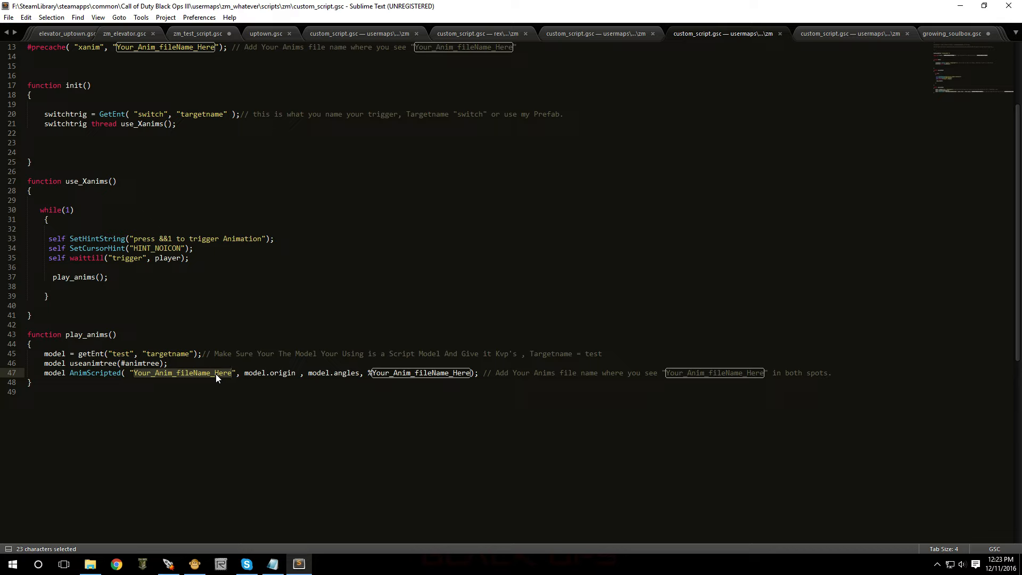
click(215, 374)
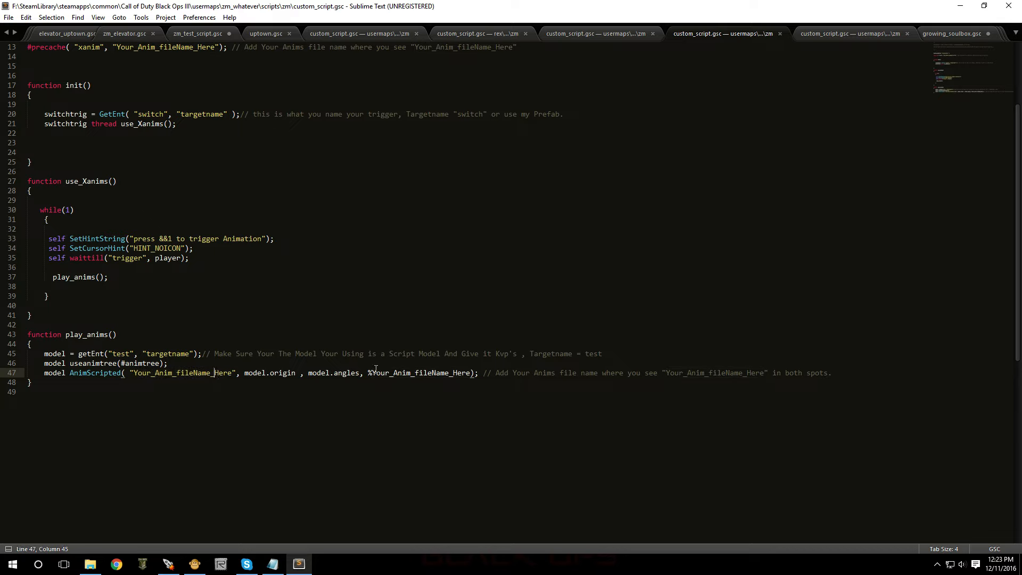
drag(375, 369, 472, 372)
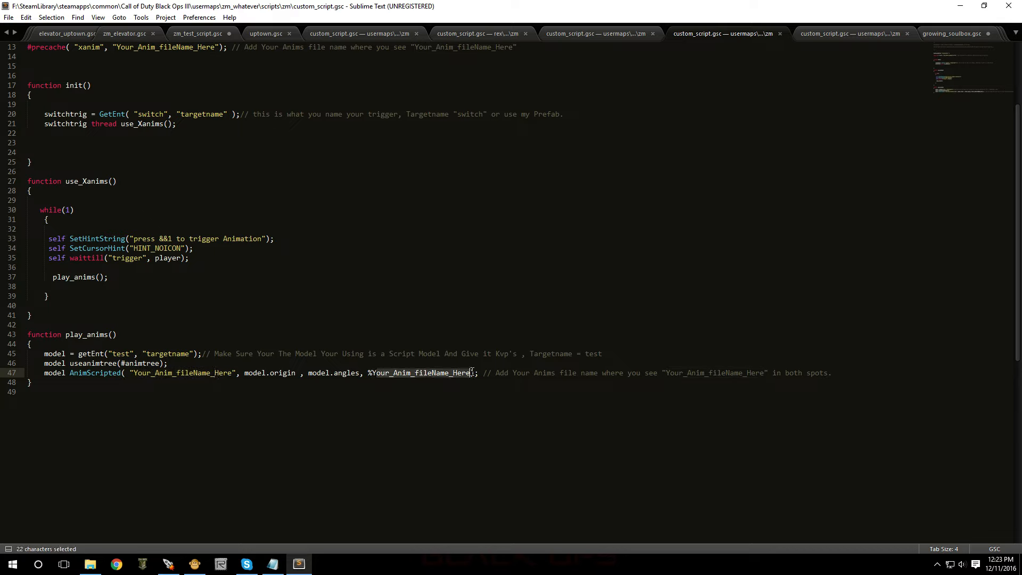
click(441, 424)
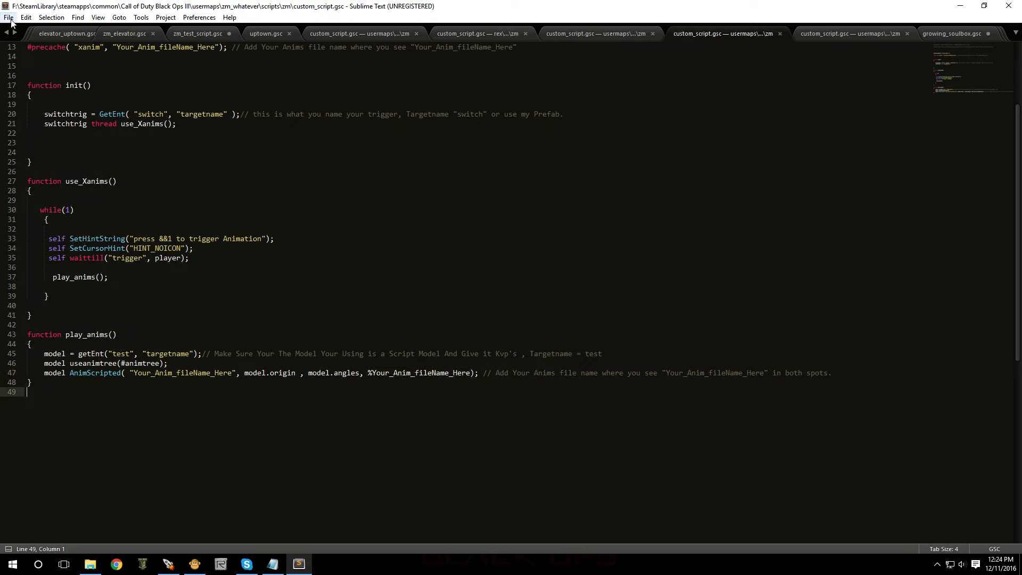
Save custom_script.gsc and close the text editor
click(8, 17)
click(35, 101)
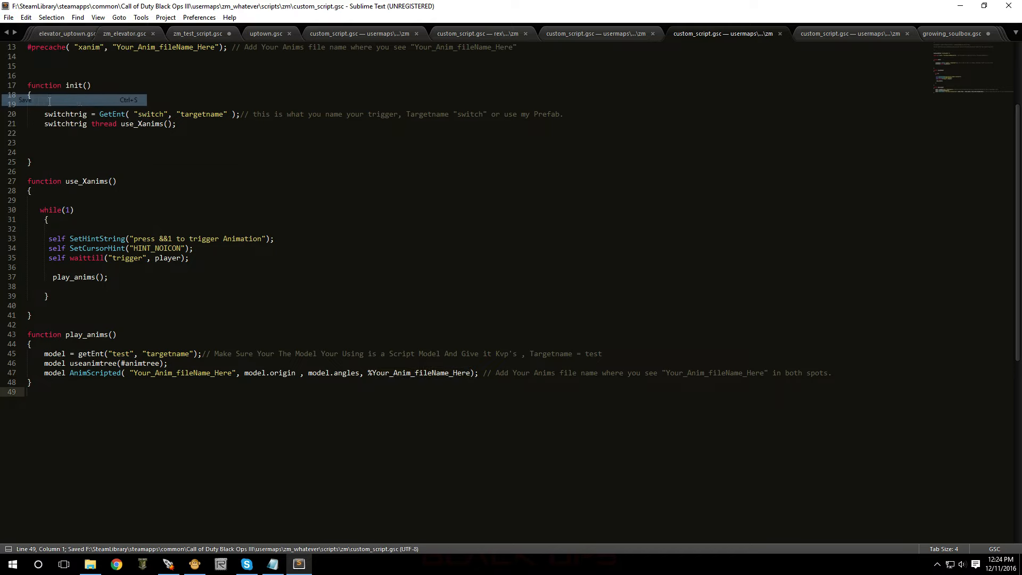
click(1009, 6)
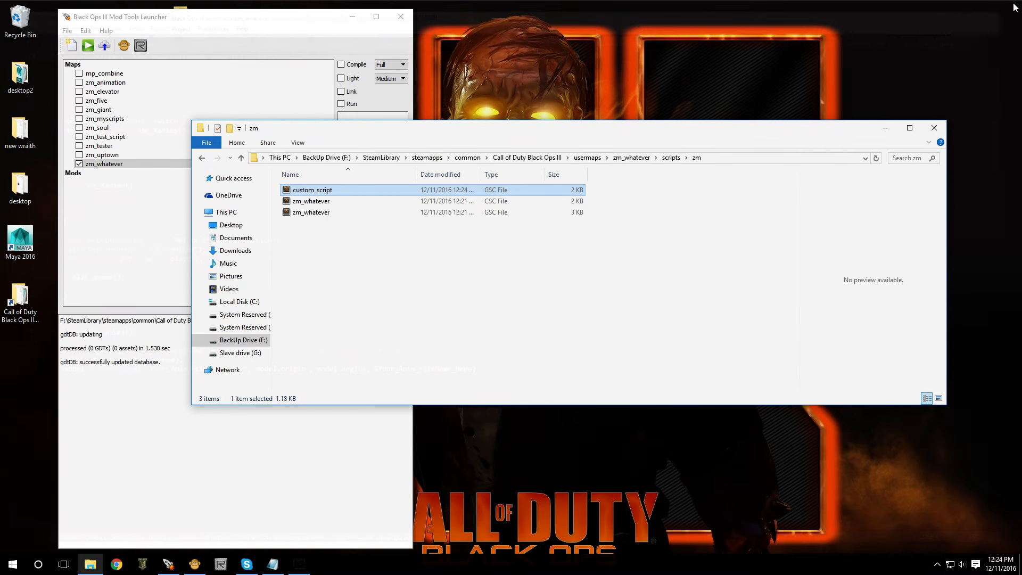
View the xanim entry in the map's zone_source\zm_whatever zone file, and close the file, its folder and the launcher
click(632, 158)
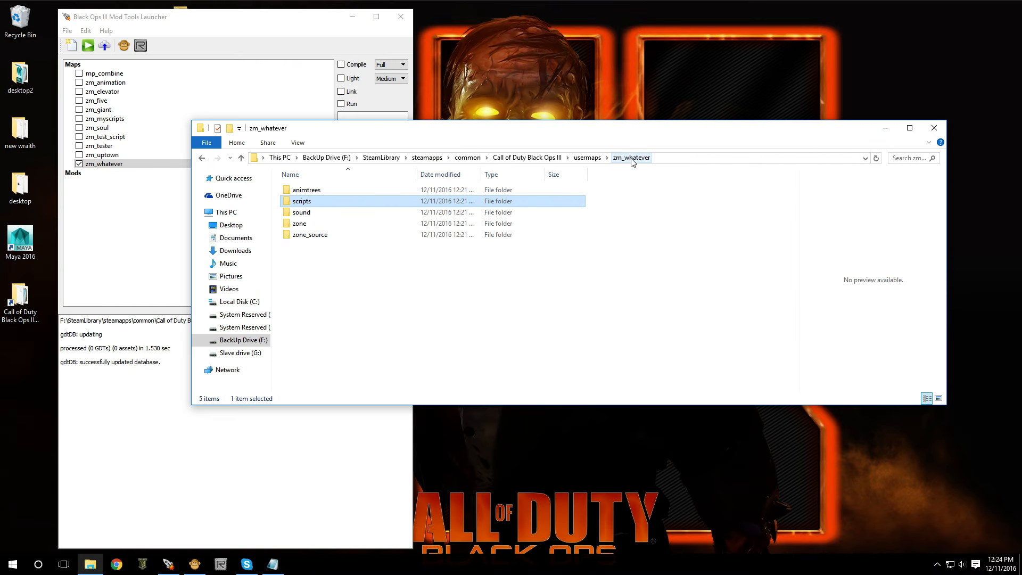
double_click(304, 237)
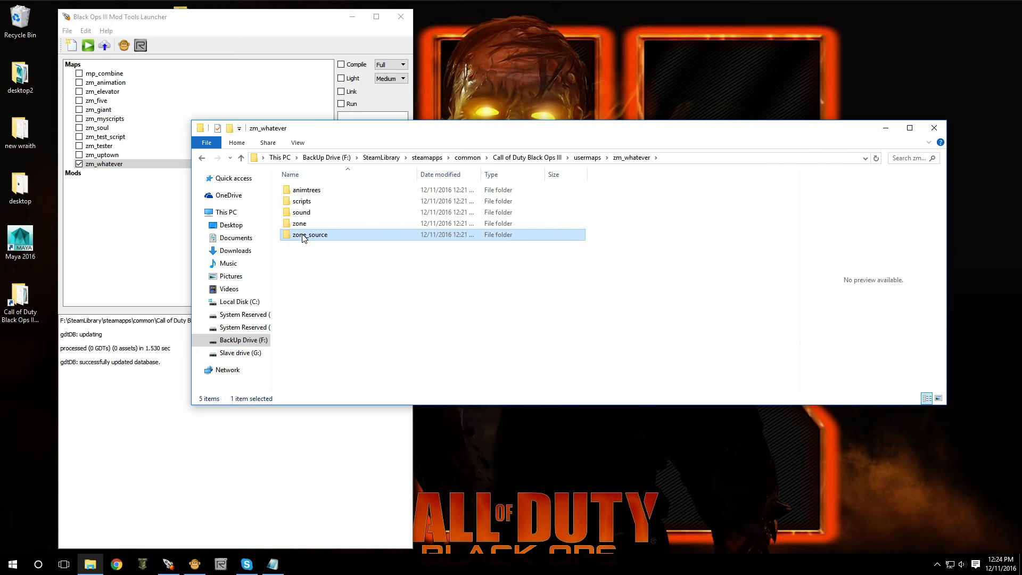
double_click(311, 191)
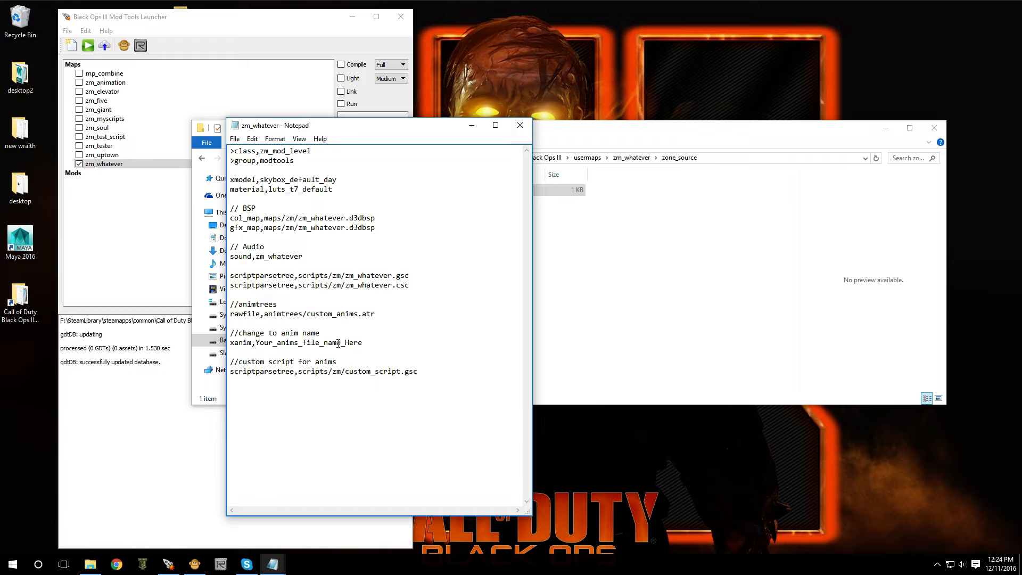
drag(367, 348, 256, 349)
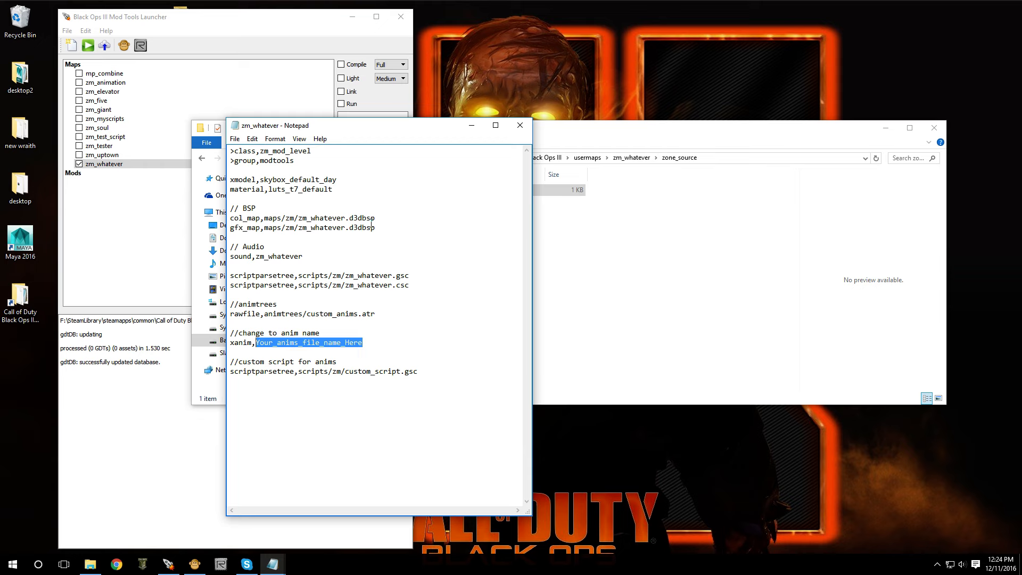
click(520, 125)
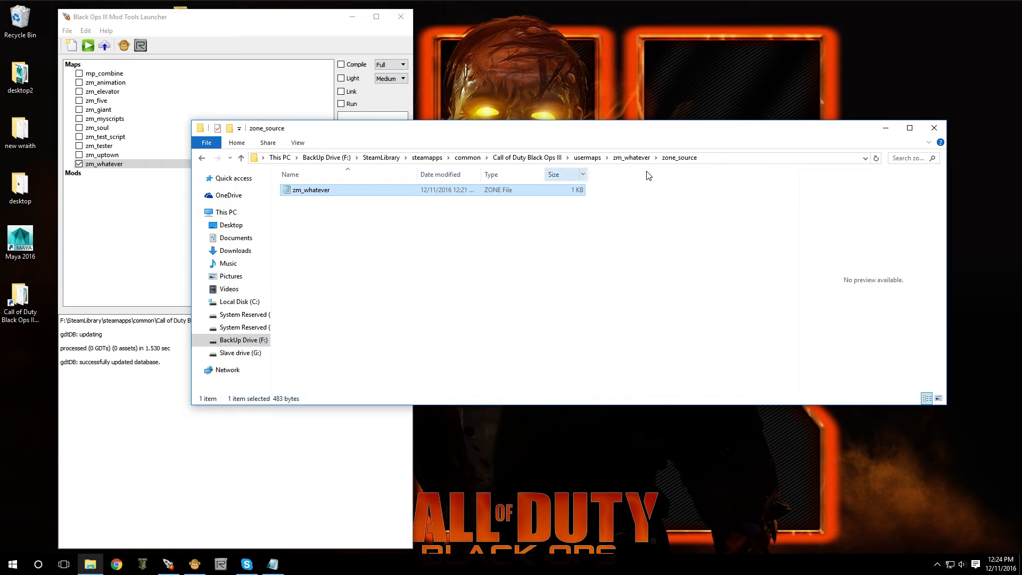
click(934, 128)
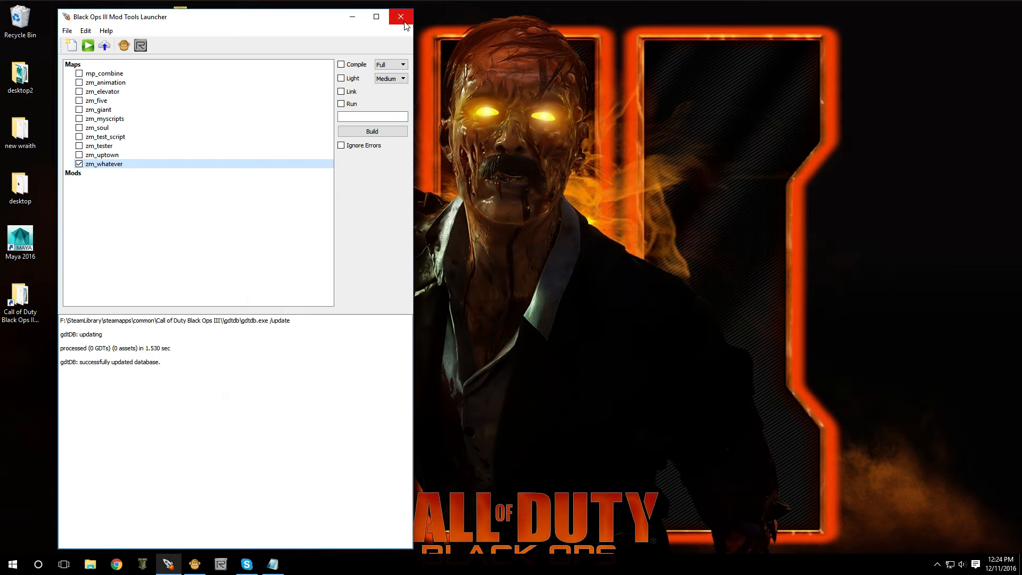
click(401, 17)
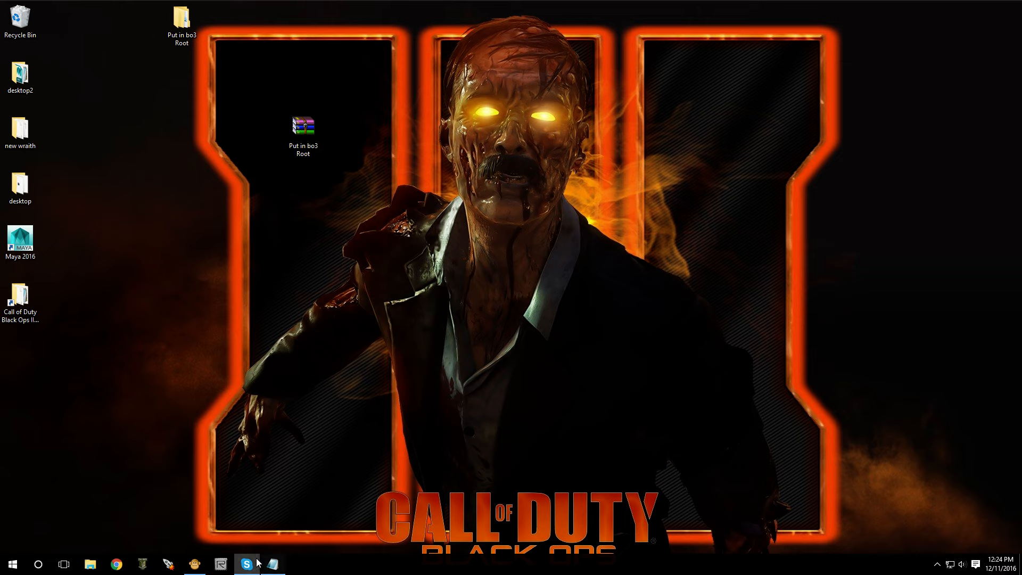
Switch to the Radiant level editor and widen the Entity Browser
click(221, 564)
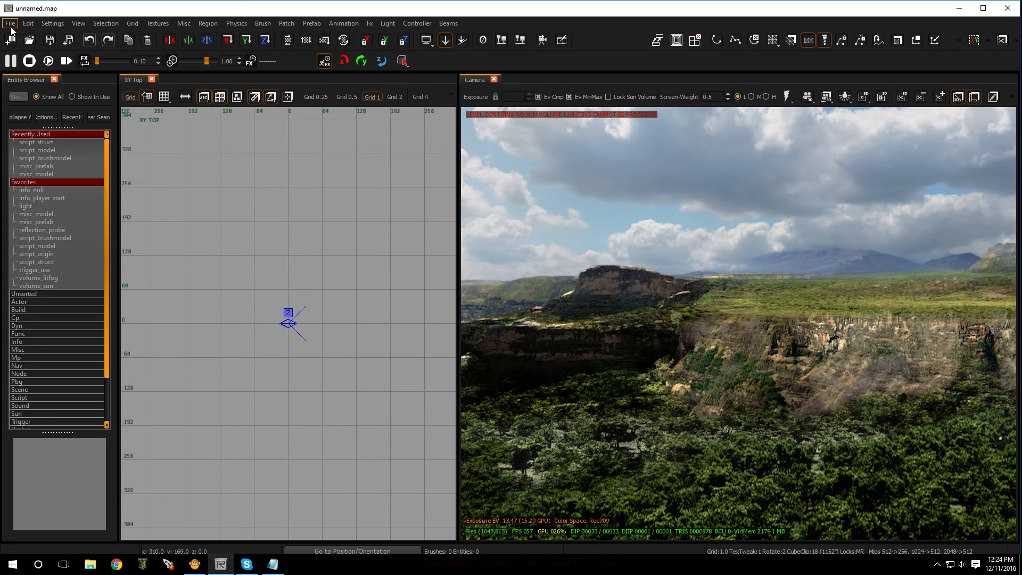
right_click(329, 240)
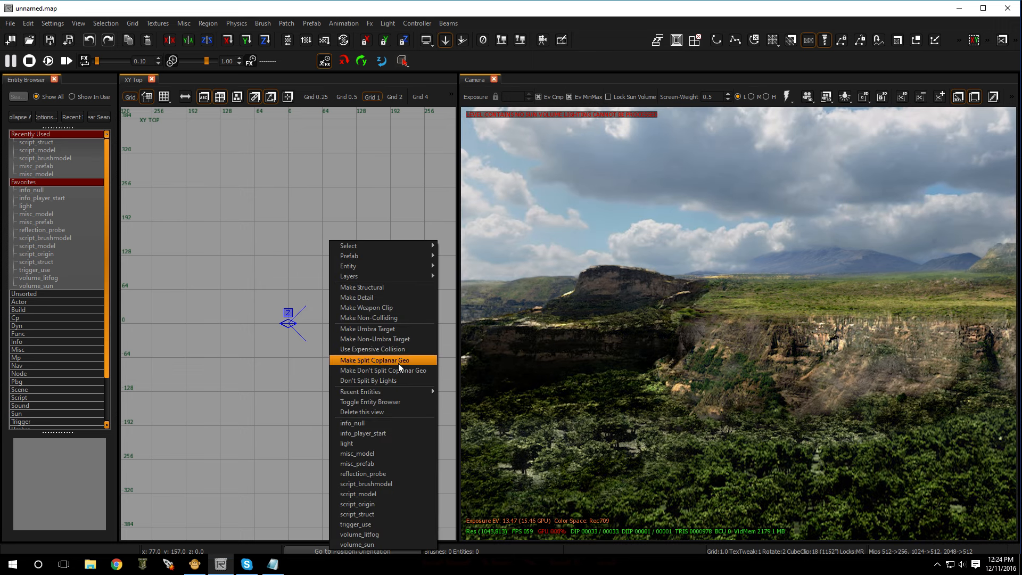
click(290, 261)
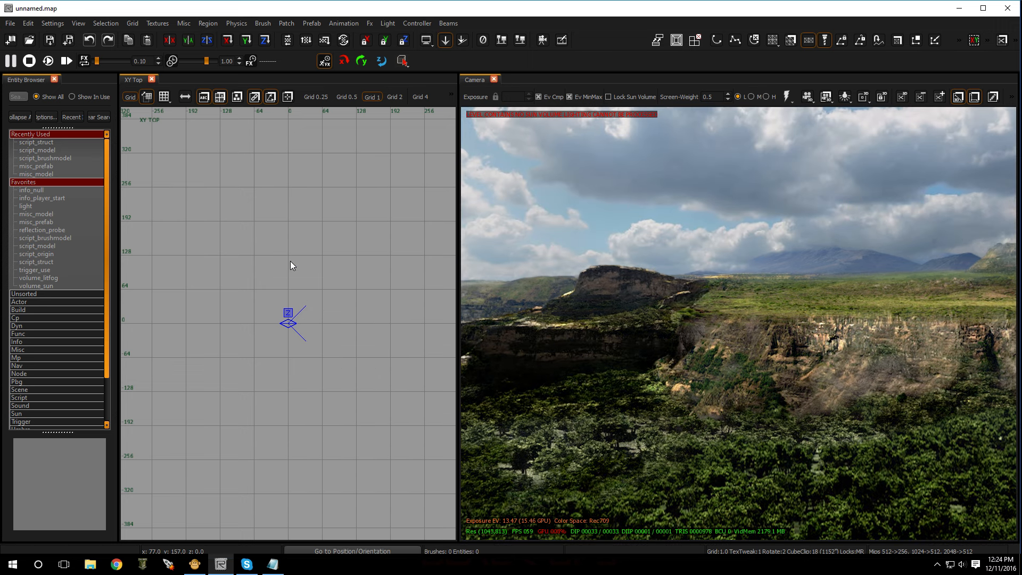
key(b)
key(b)
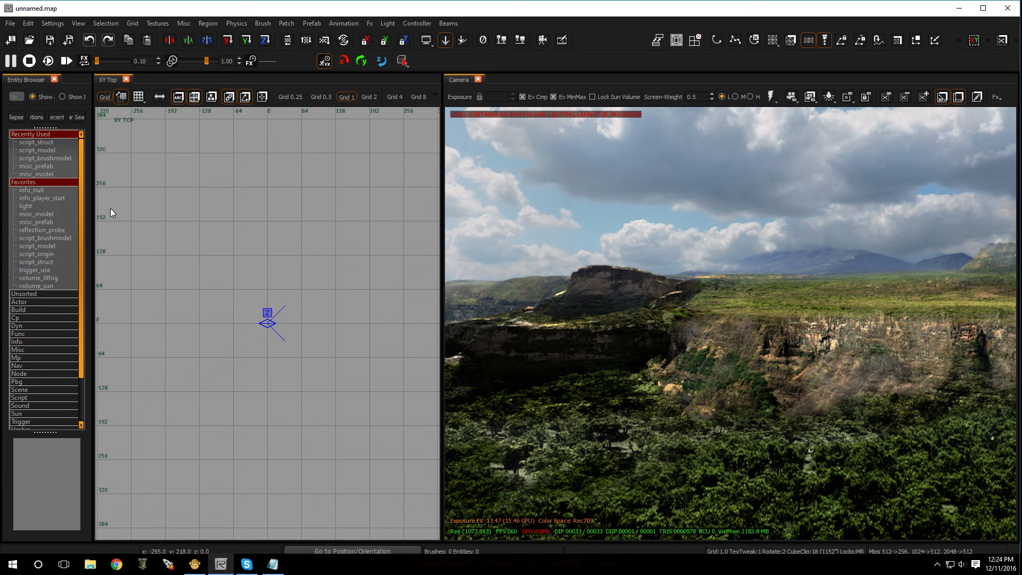
drag(91, 222, 415, 240)
Place a misc prefab near the grid origin using the xAnim trigger map from the zm\Uptowns_custom_prefabs folder
click(41, 349)
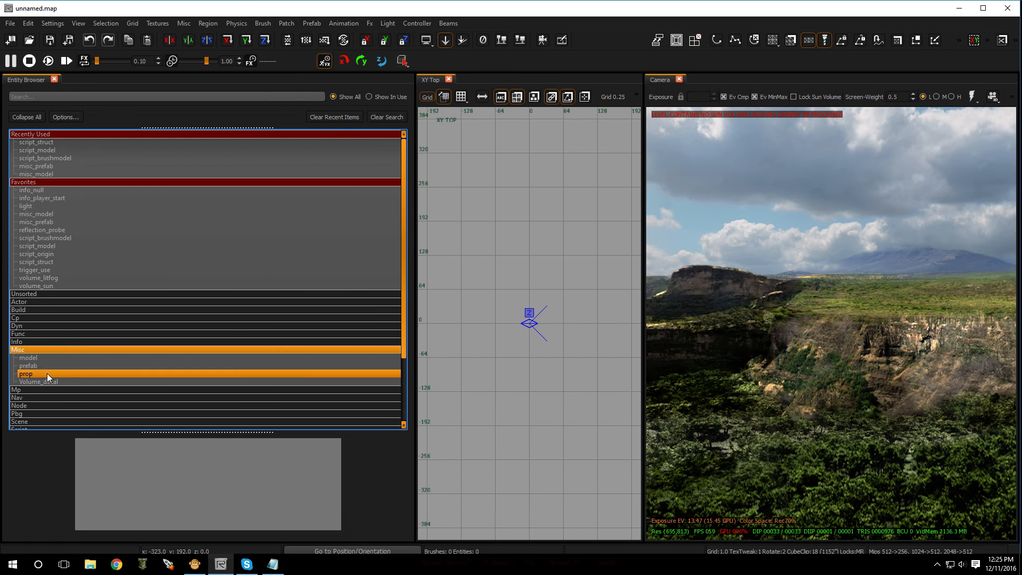
click(50, 366)
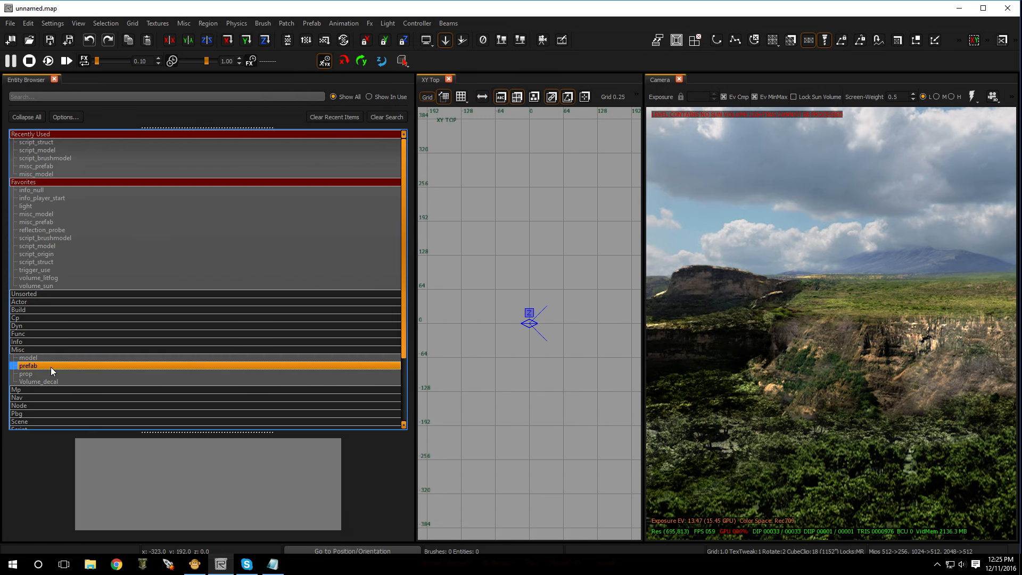
drag(51, 366, 552, 326)
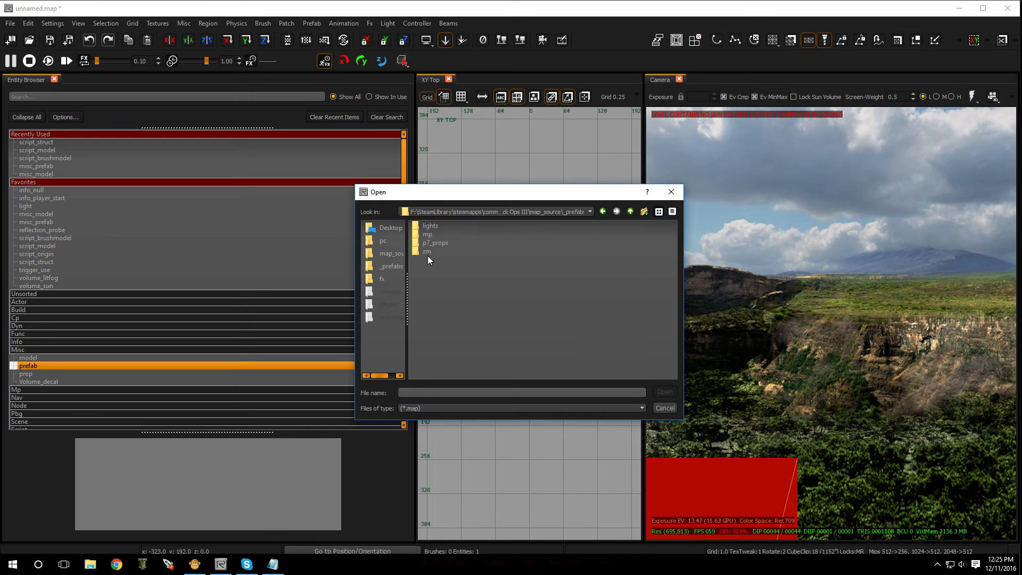
double_click(427, 253)
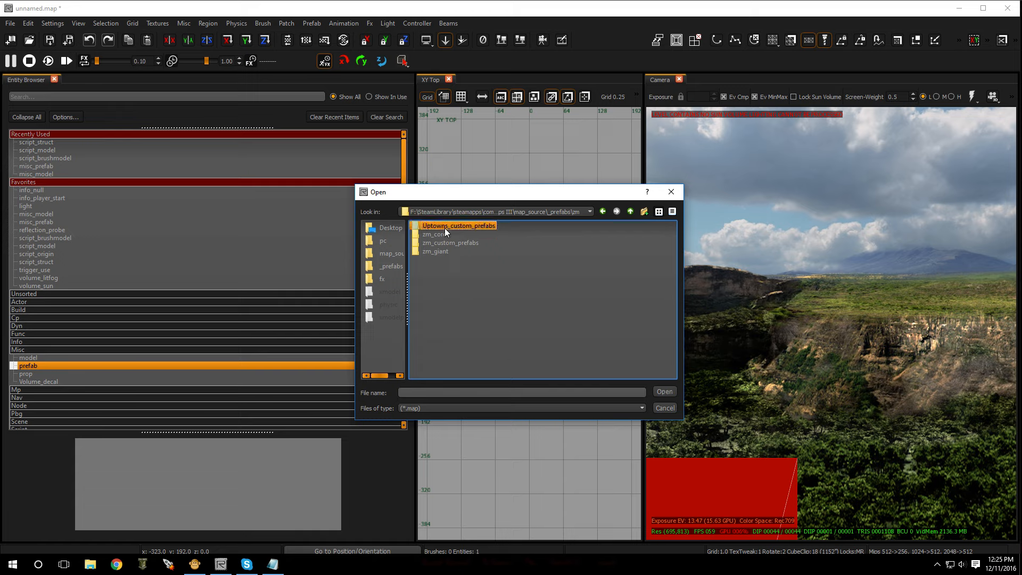
double_click(445, 228)
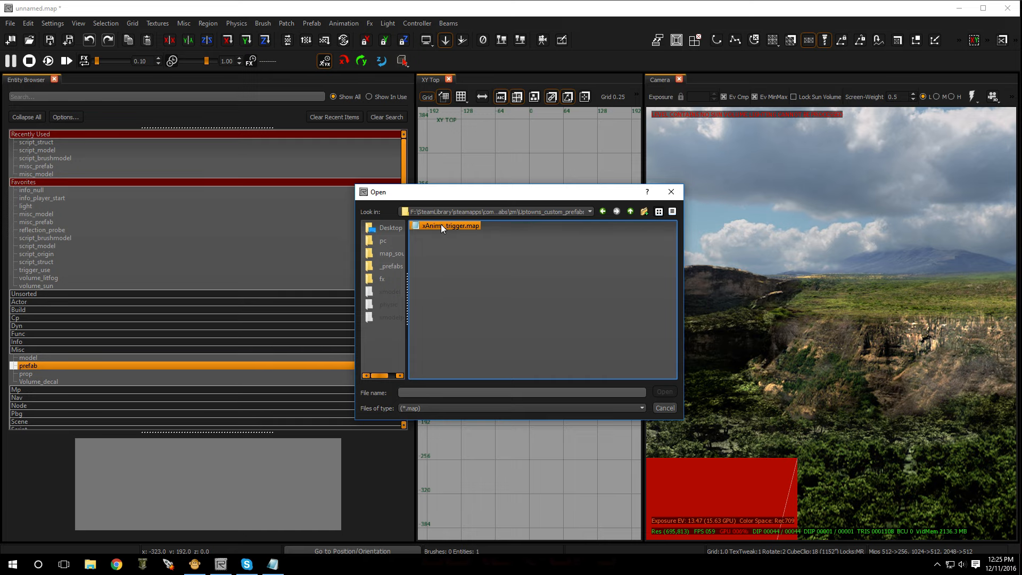
double_click(440, 225)
View the placed trigger prefab in the camera view, deselect it and close the level editor
right_drag(701, 348, 665, 306)
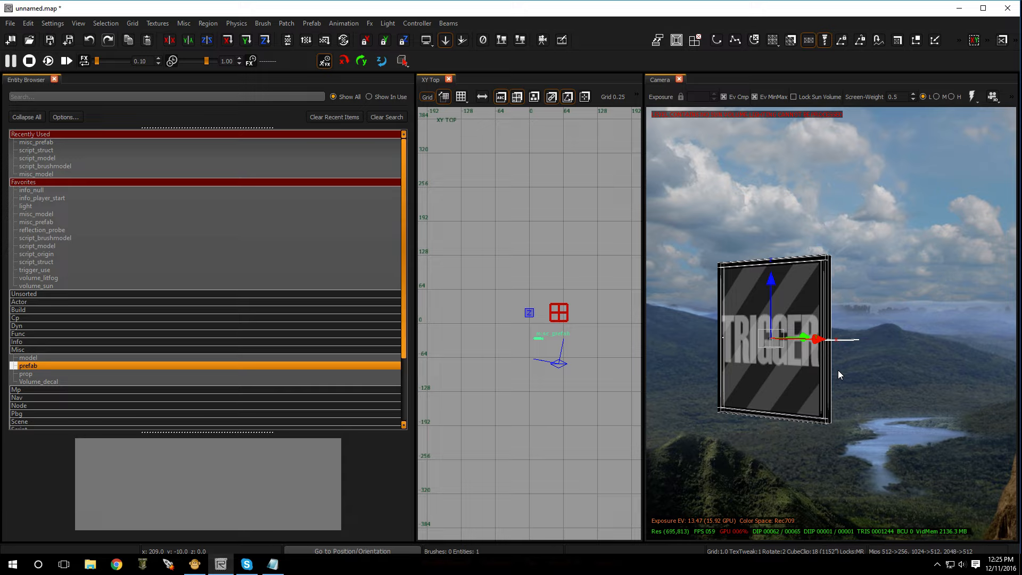
key(Escape)
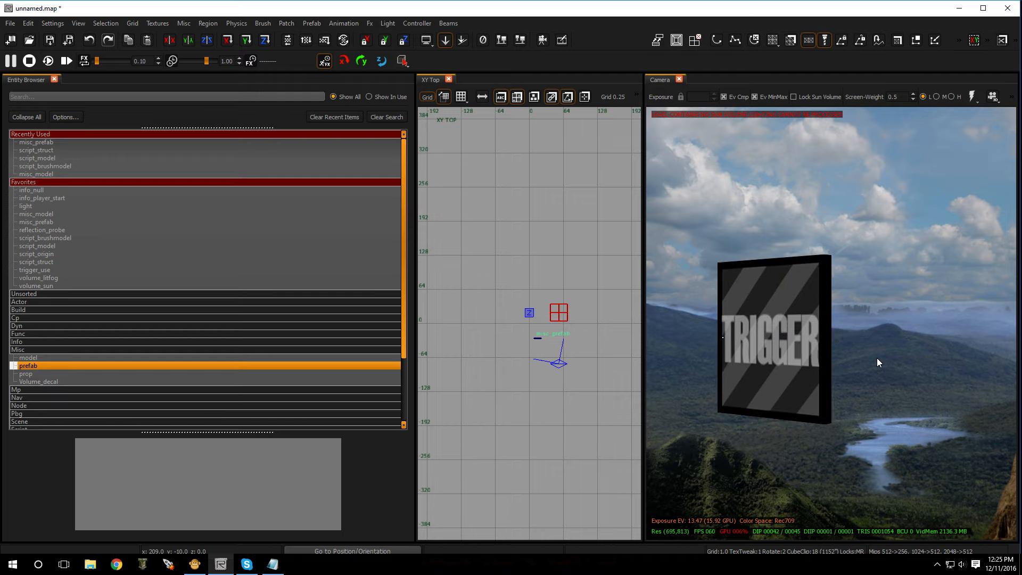
click(1008, 8)
click(506, 298)
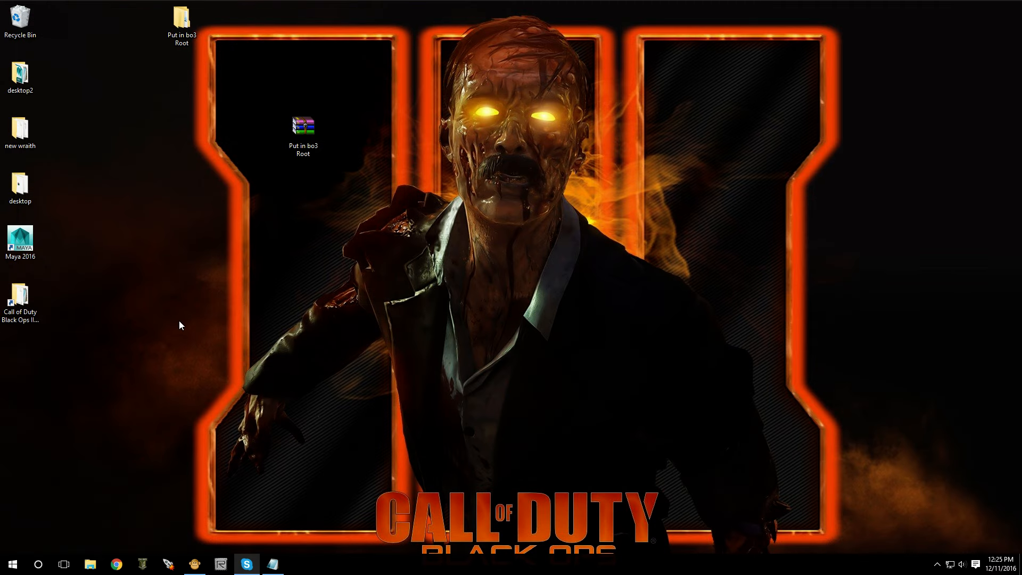
Switch to Black Ops III Mod Tools Launcher and launch the zm_test_script map with only the Run option enabled
click(167, 564)
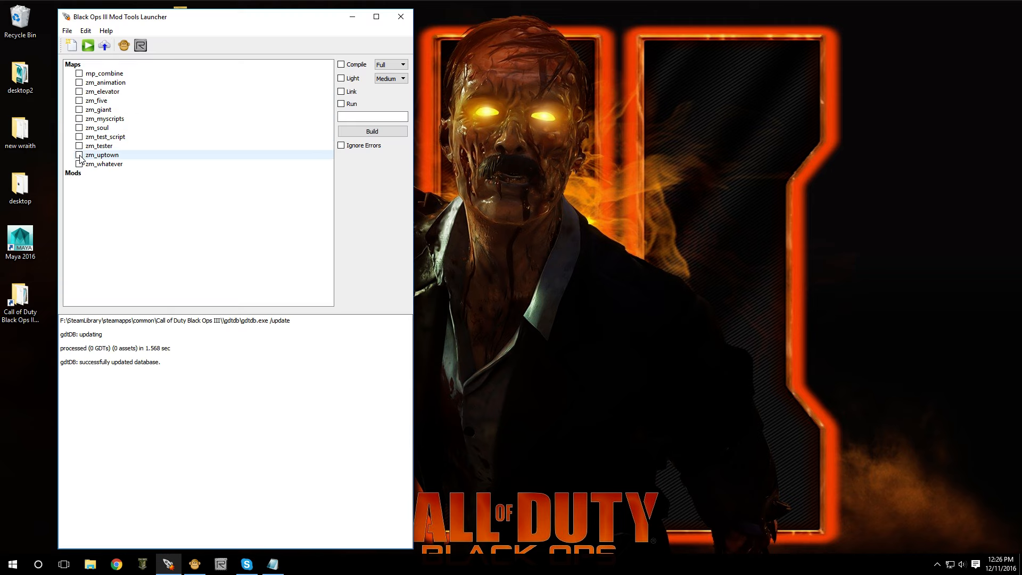
click(79, 137)
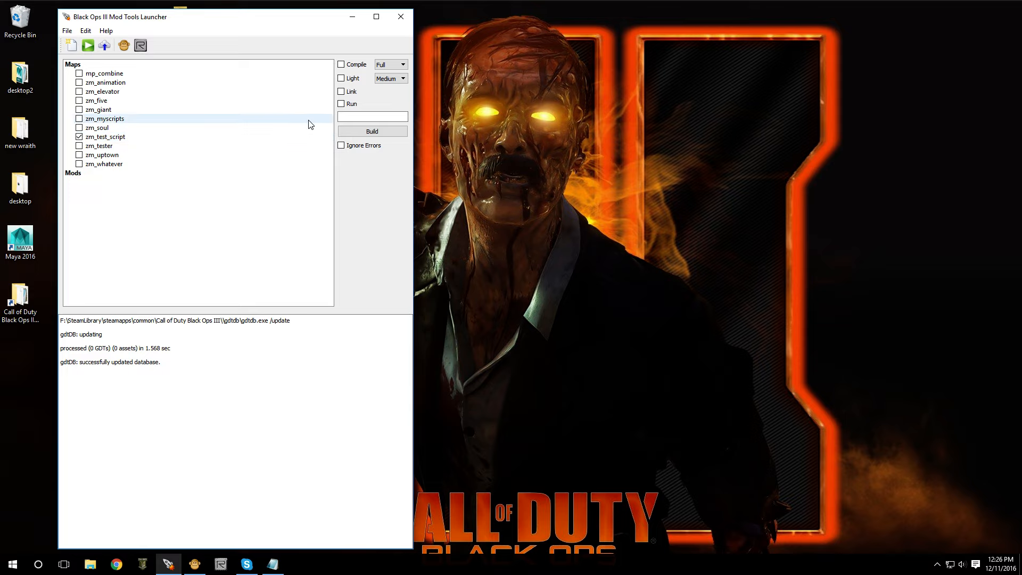
click(341, 104)
click(362, 132)
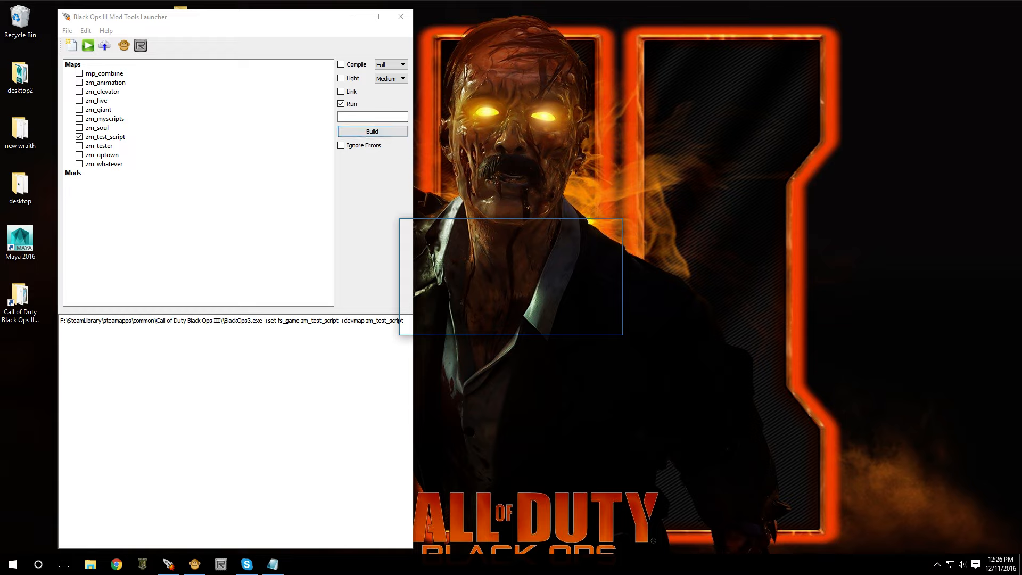
click(937, 565)
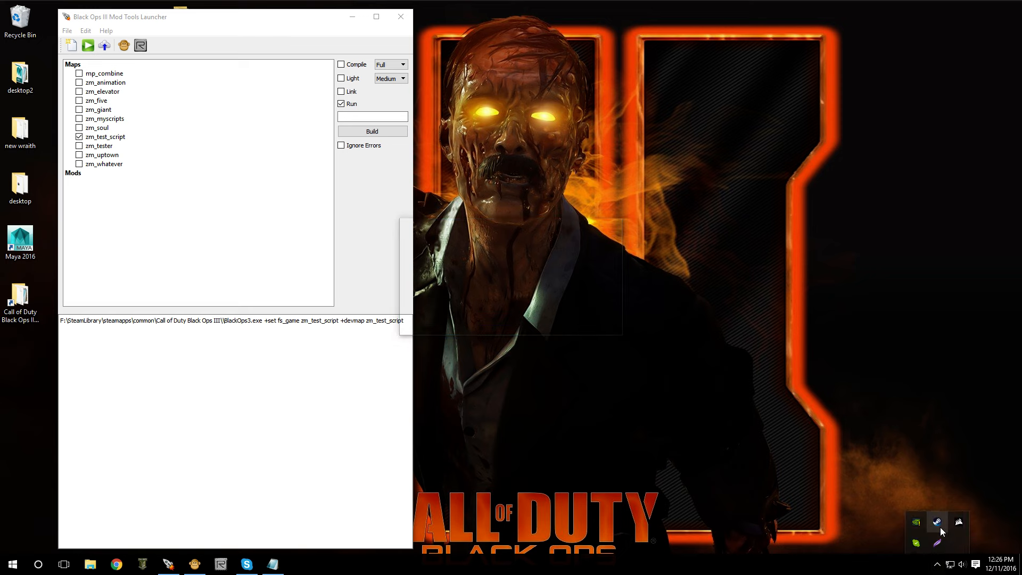
click(564, 322)
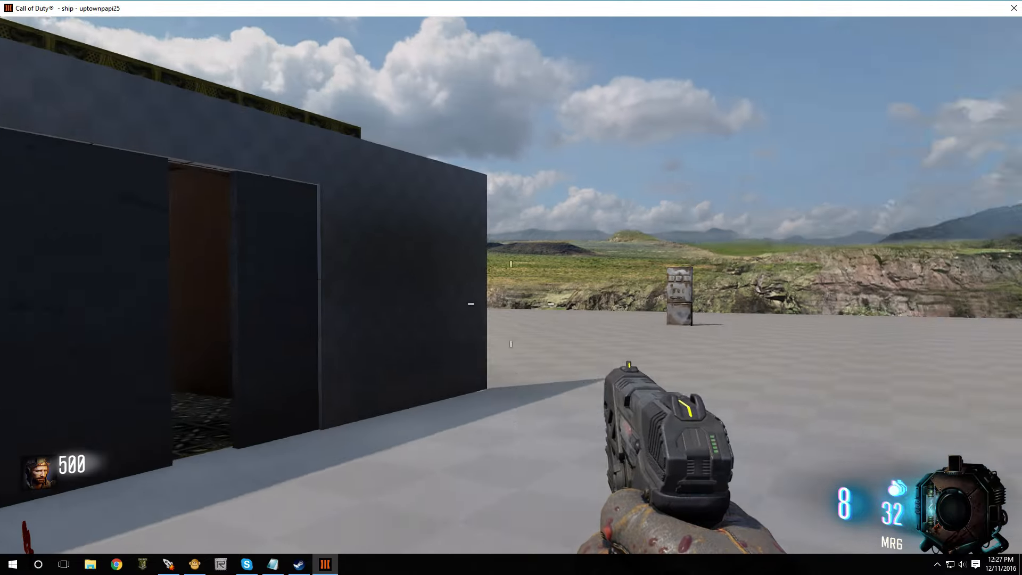
Approach the wall panel beside the building's sliding door until within range of its trigger
key(a)
key(s)
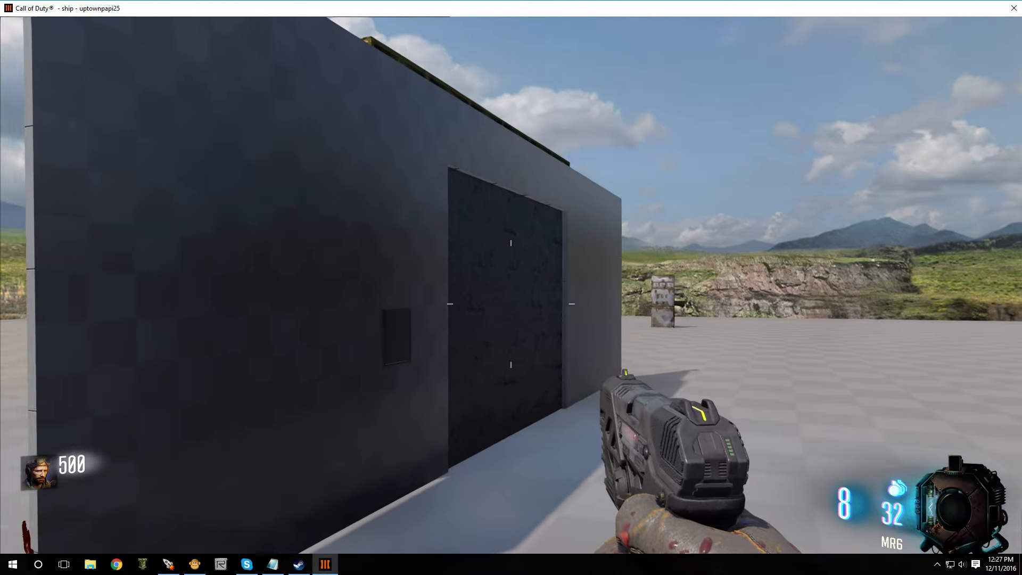
key(w)
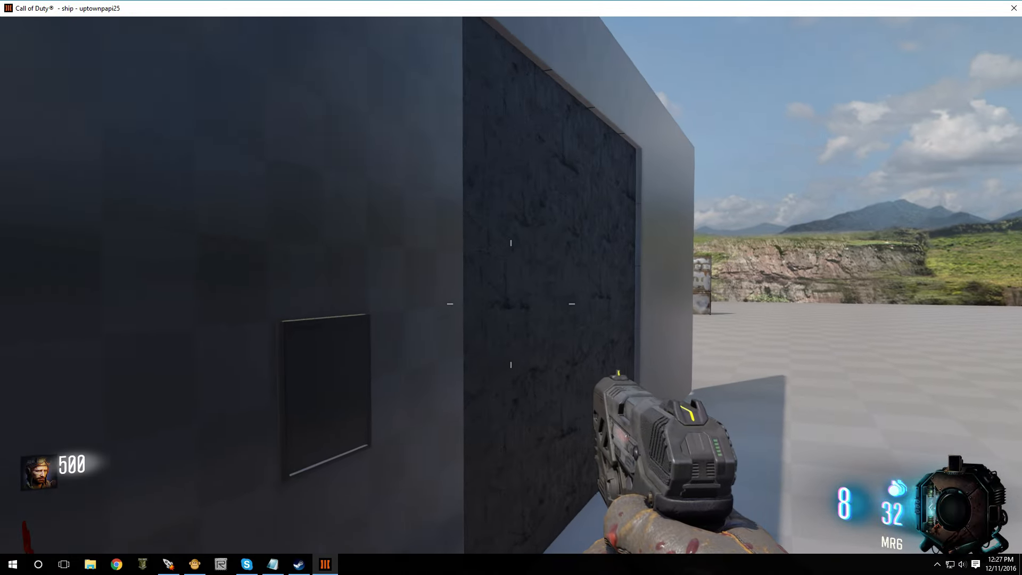
key(w)
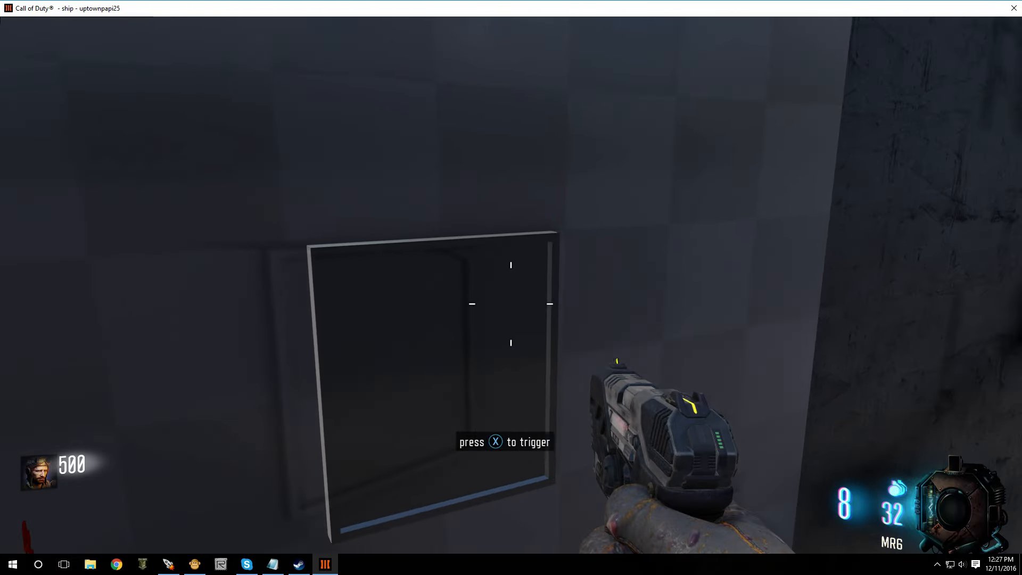
Walk to the closed patterned chest and examine its top and sides up close, including jumping at it
key(w)
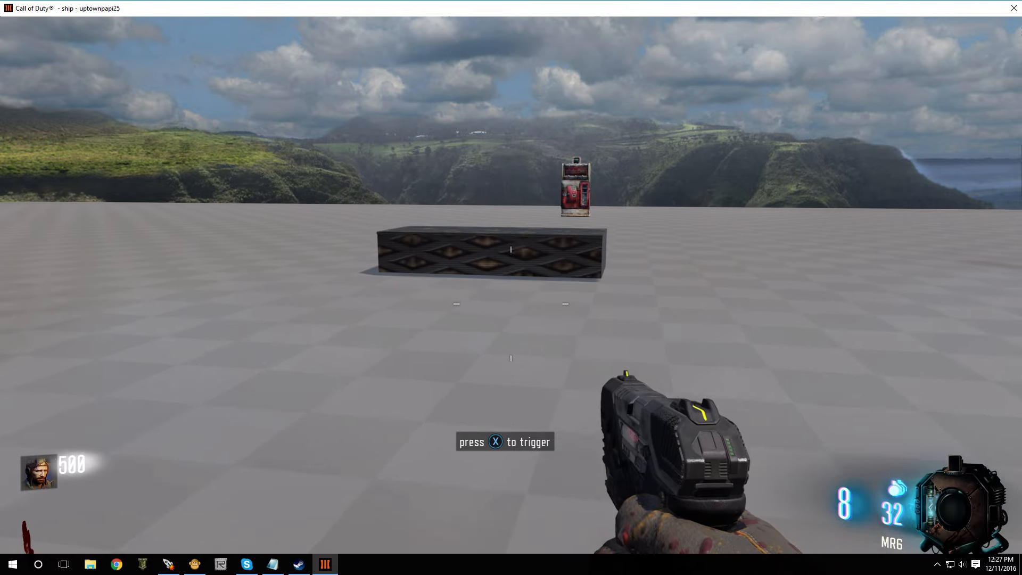
key(w)
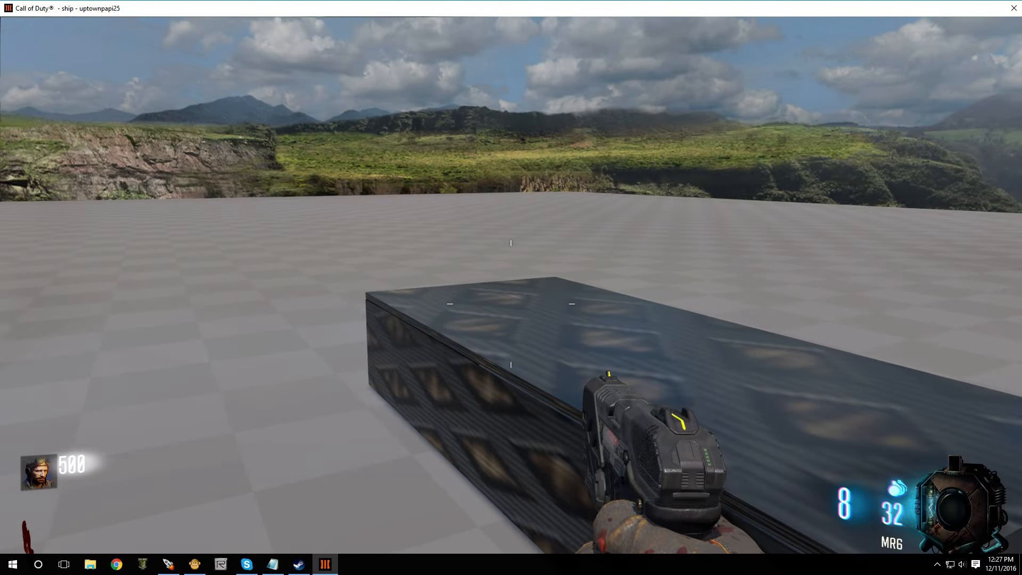
key(s)
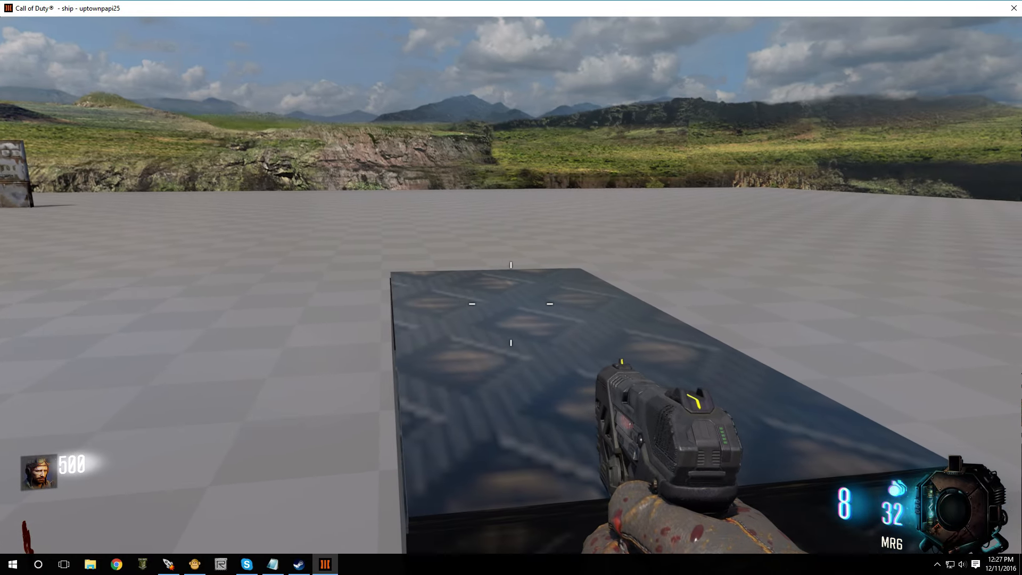
key(w)
key(w)
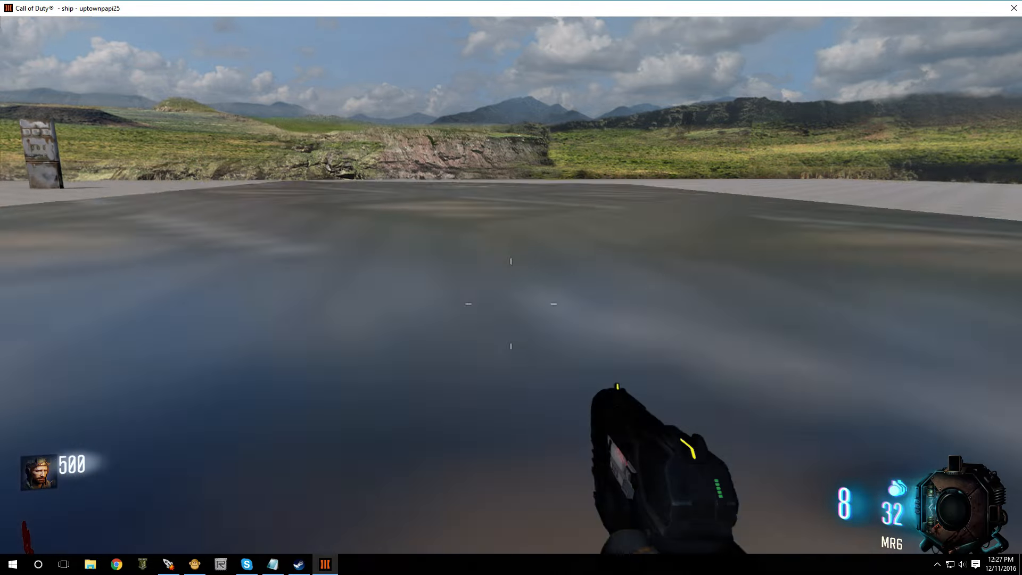
key(space)
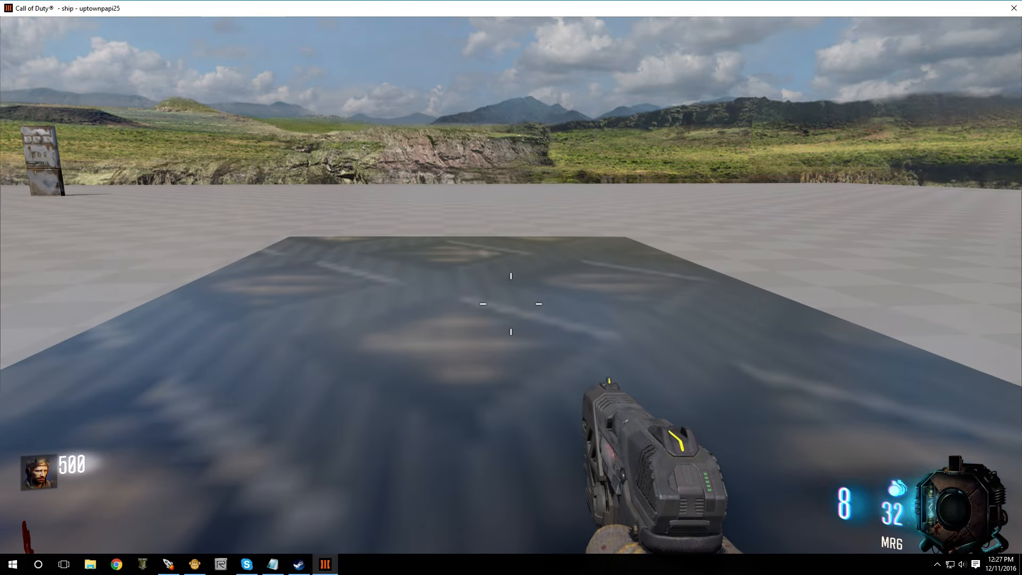
key(s)
key(w)
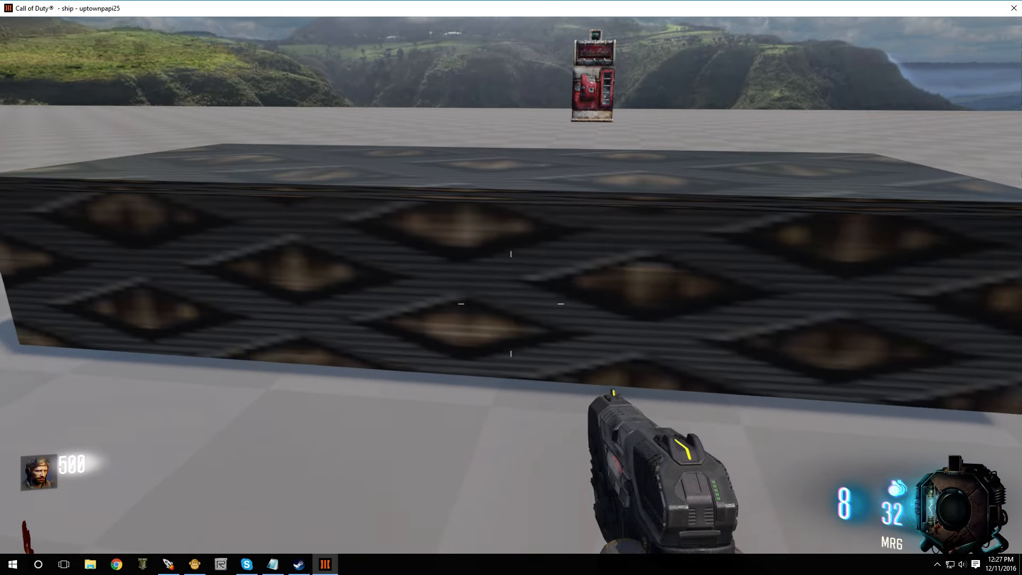
key(space)
key(s)
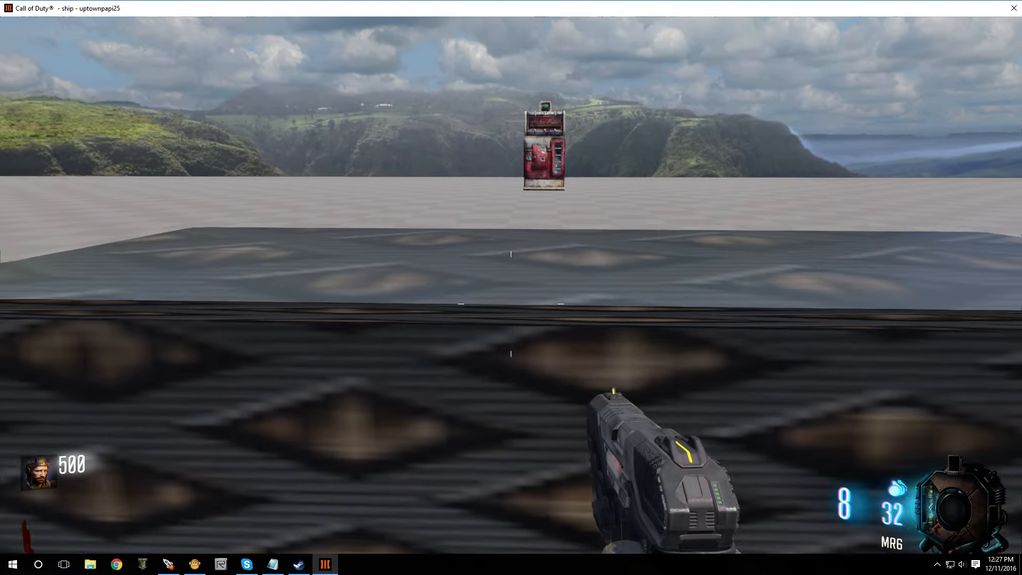
Return to the chest's trigger spot, play the lid-opening animation and inspect the chest's interior
key(s)
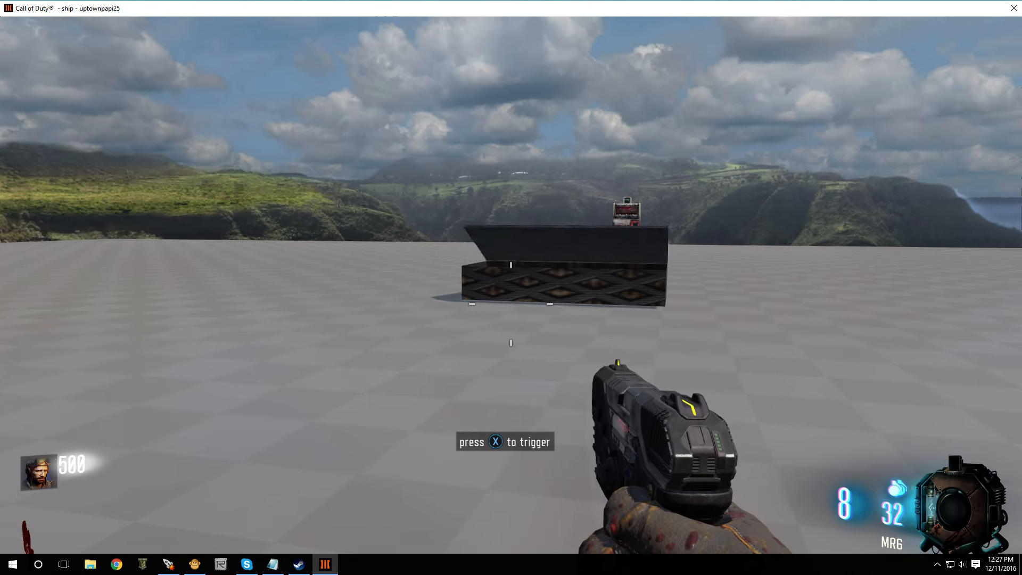
key(w)
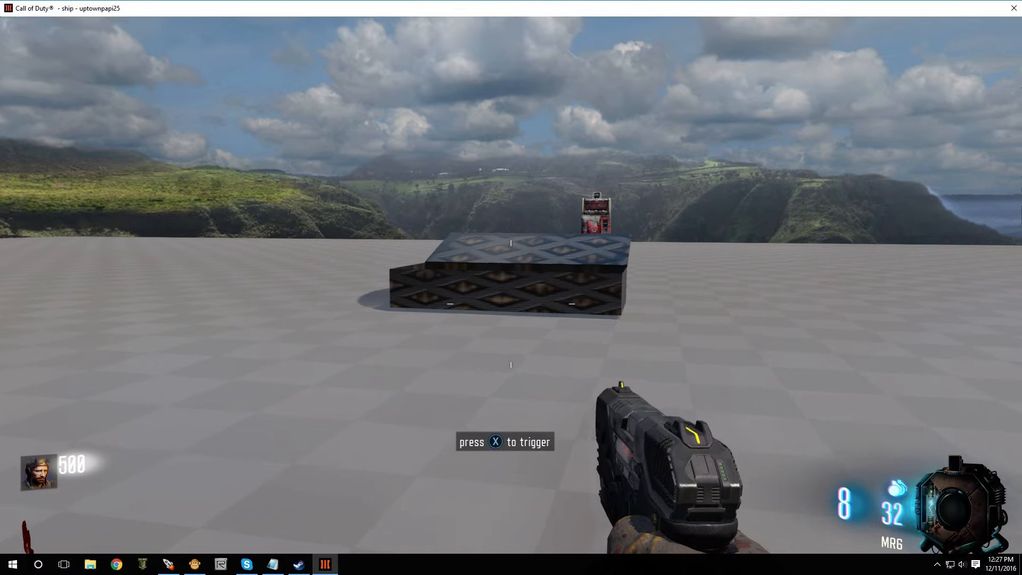
key(w)
key(d)
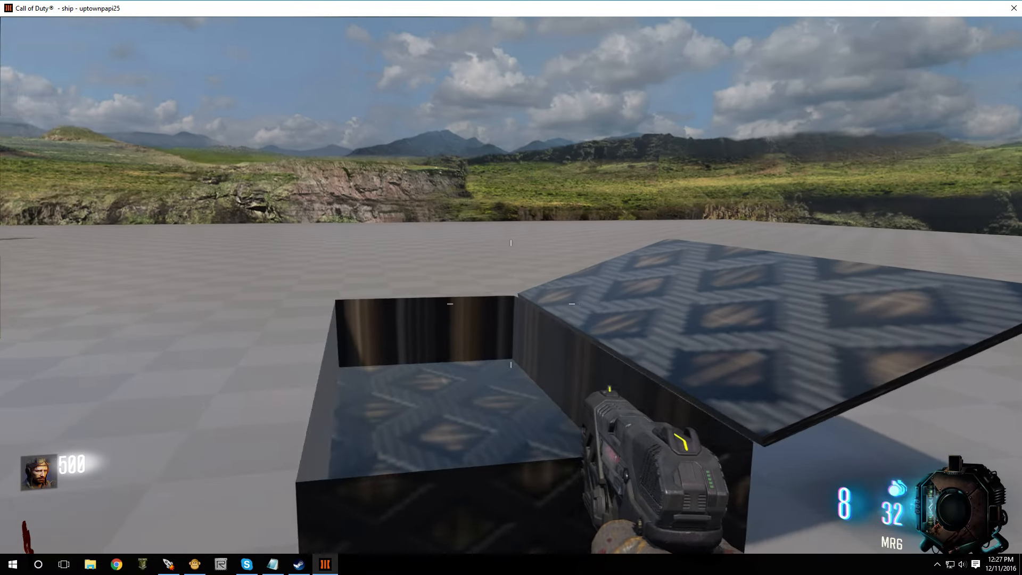
key(a)
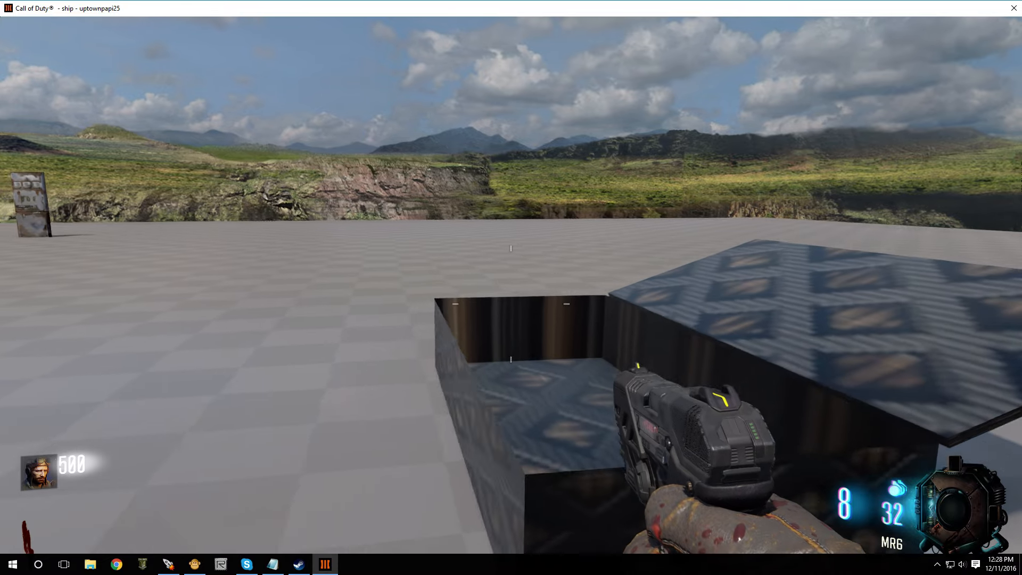
key(a)
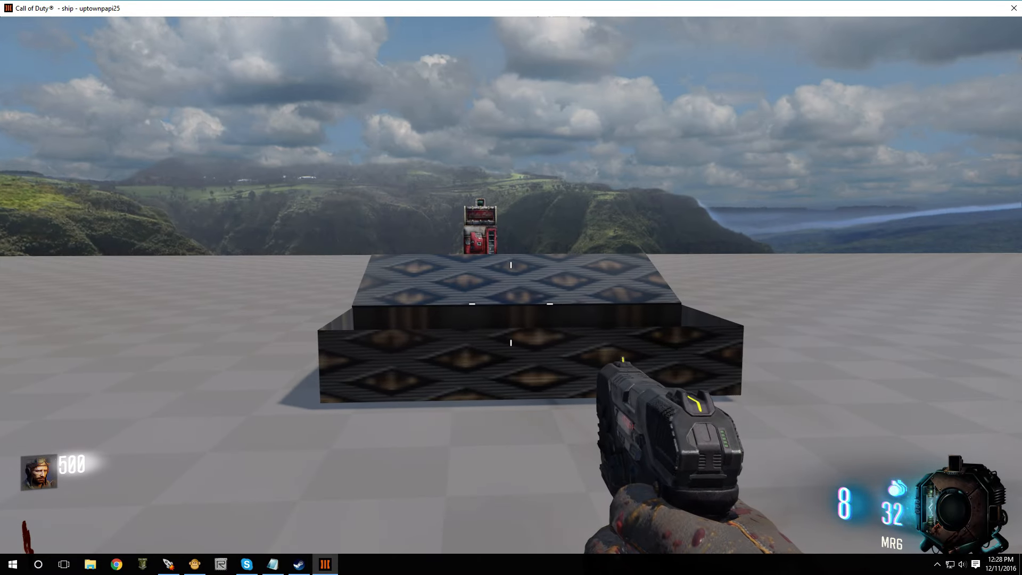
Examine the opened chest from the front, from the trigger spot and from its side
key(d)
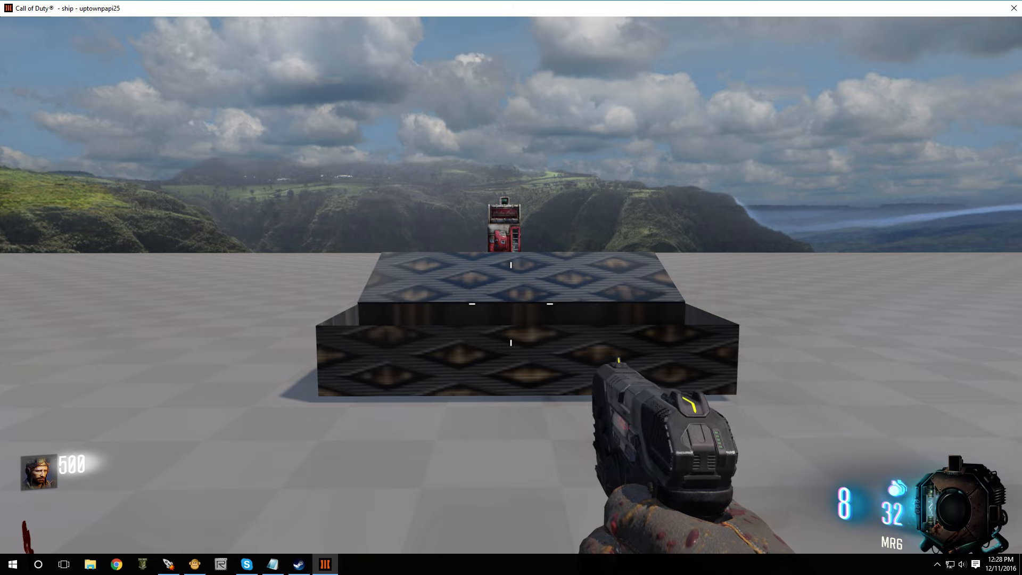
key(d)
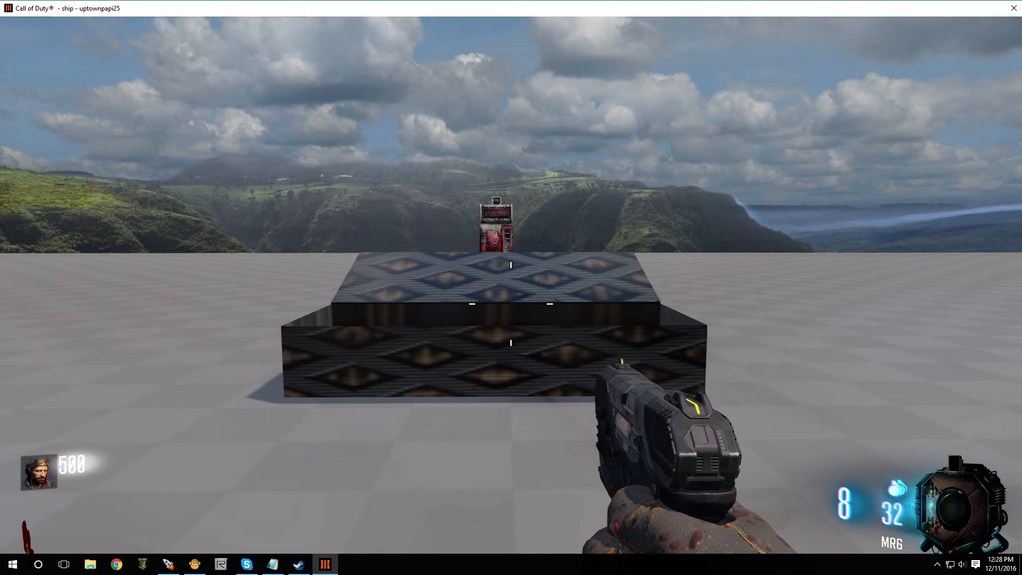
key(d)
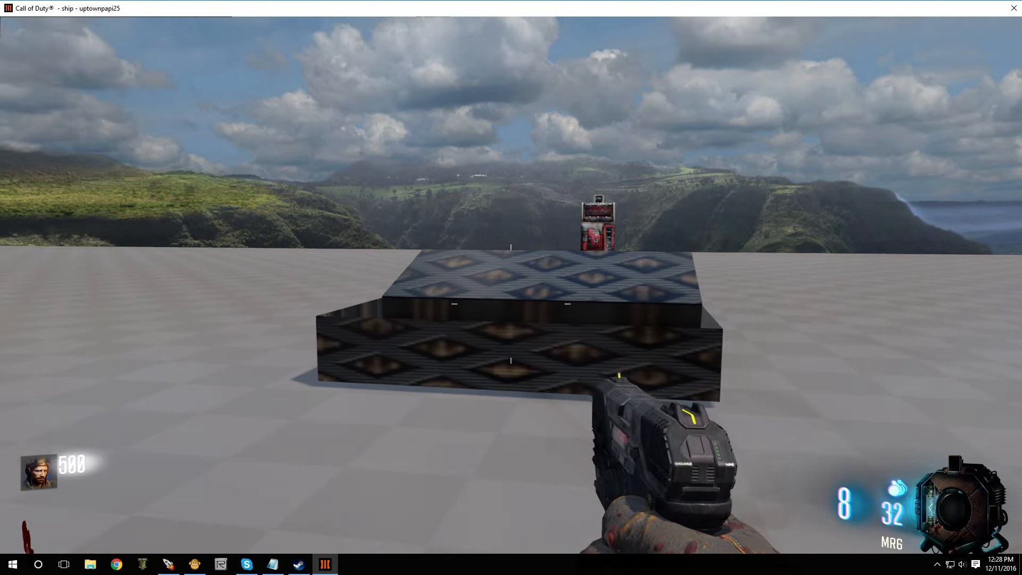
key(s)
key(s)
key(a)
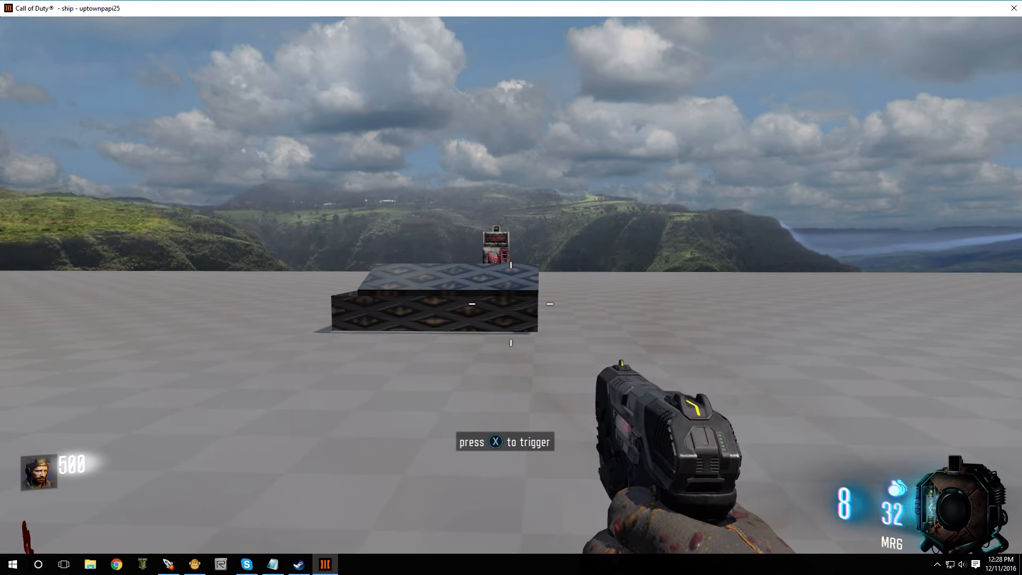
key(w)
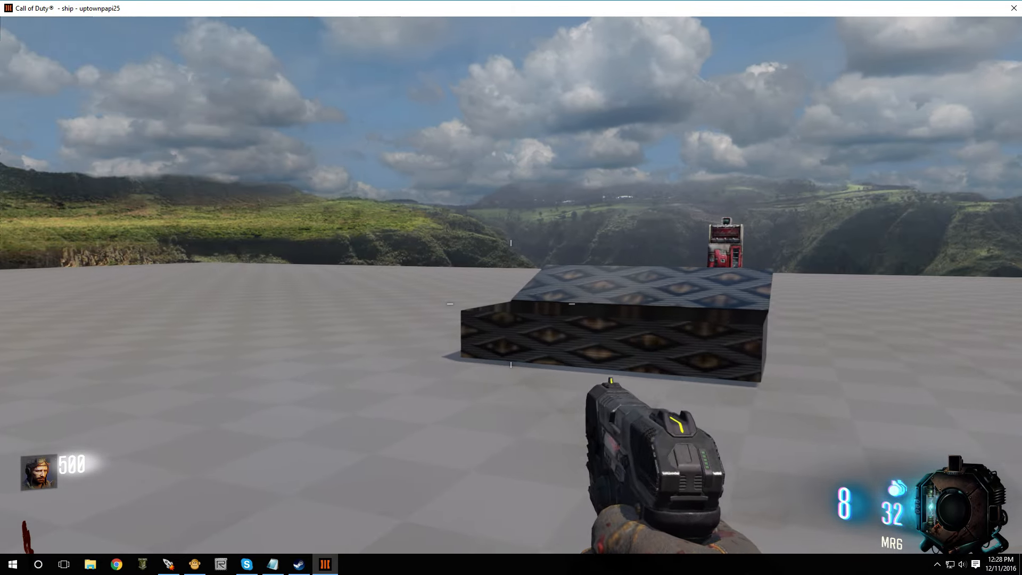
key(w)
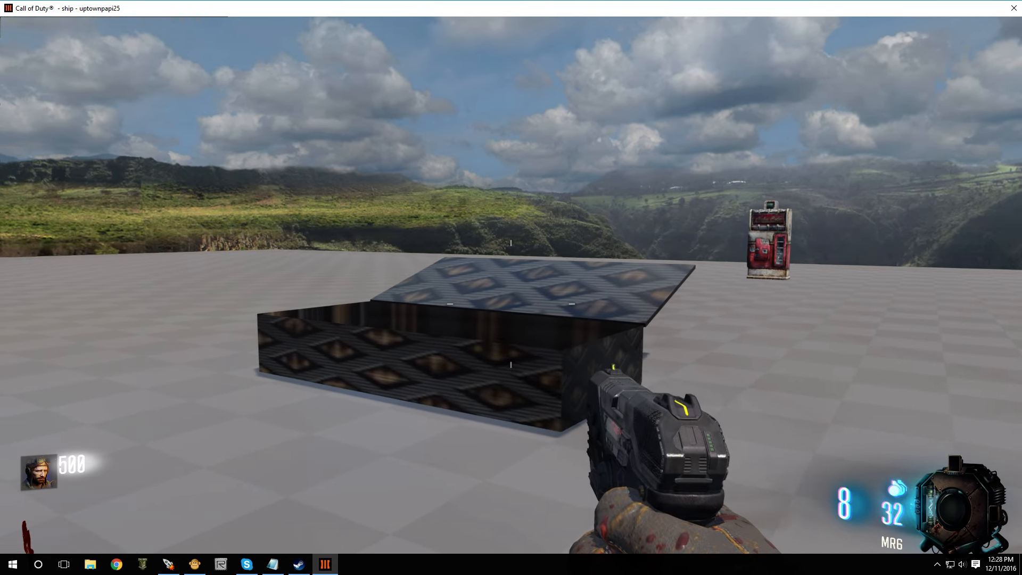